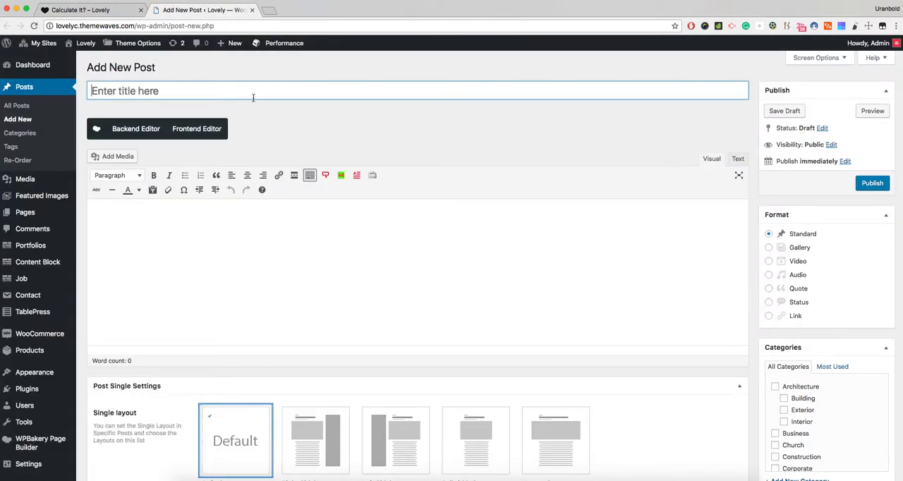
- Title the new post "Example Post #1"
{"action": "type", "text": "EXapl"}
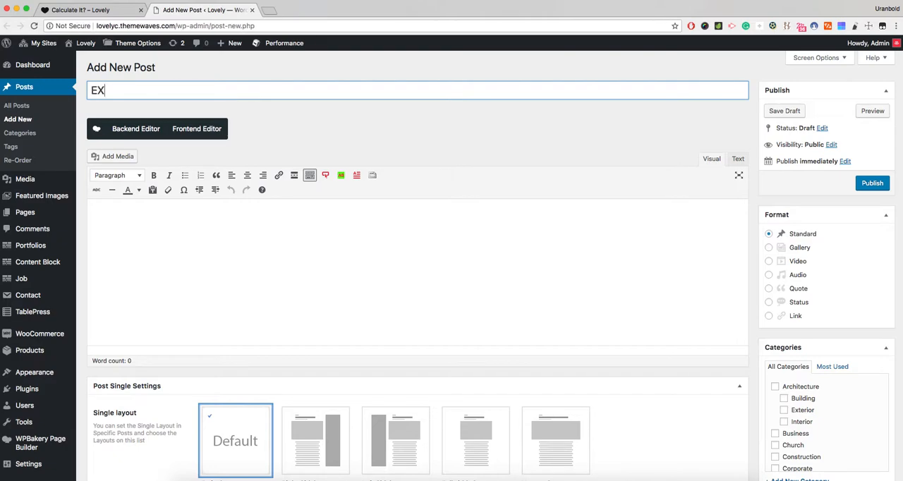
{"action": "key", "text": "BackSpace"}
{"action": "key", "text": "BackSpace"}
{"action": "key", "text": "BackSpace"}
{"action": "key", "text": "BackSpace"}
{"action": "type", "text": "xample"}
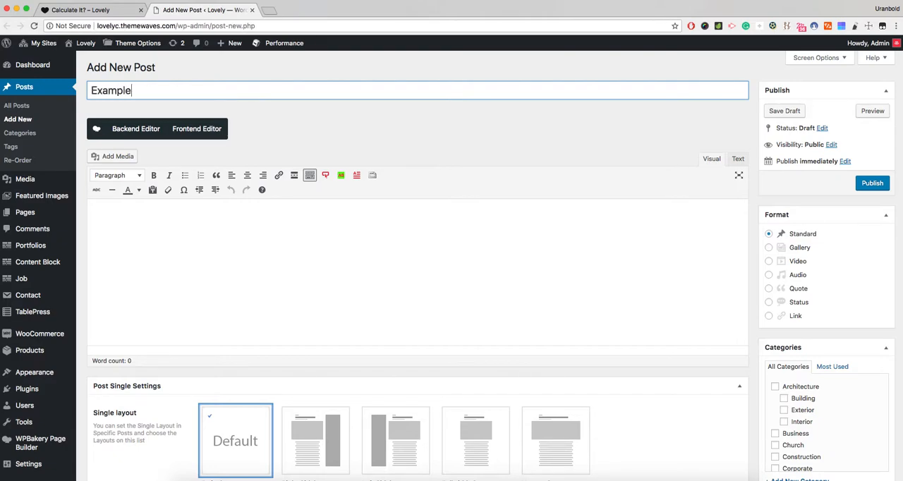
{"action": "type", "text": " Post $"}
{"action": "key", "text": "BackSpace"}
{"action": "type", "text": "#1"}
{"action": "left_click", "coordinate": [345, 130]}
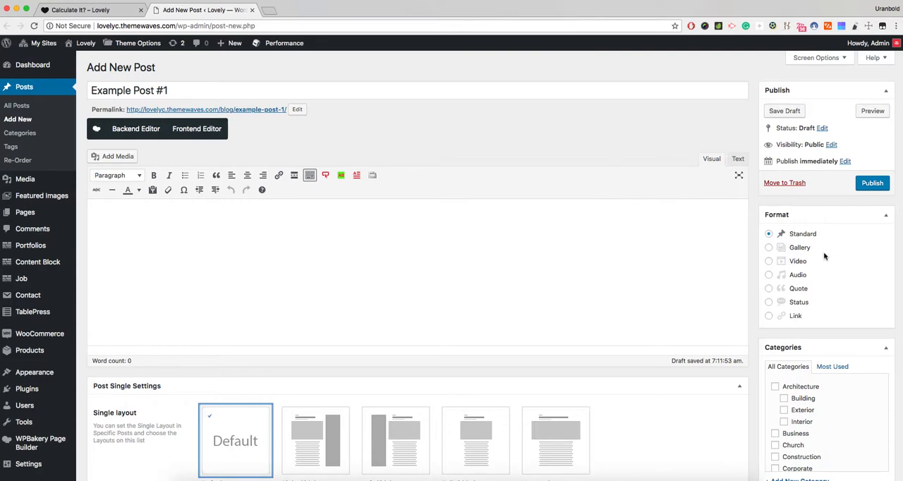
- Try the Gallery, Video, Audio, Quote, Status and Link post formats one after another, and return to Standard
{"action": "scroll", "coordinate": [827, 257], "scroll_direction": "down", "scroll_amount": 1}
{"action": "left_click", "coordinate": [804, 229]}
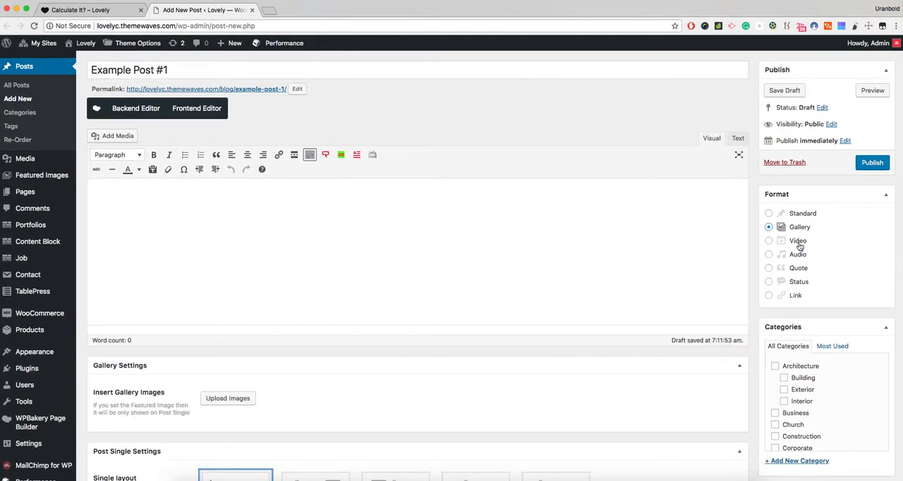
{"action": "left_click", "coordinate": [800, 242]}
{"action": "left_click", "coordinate": [799, 255]}
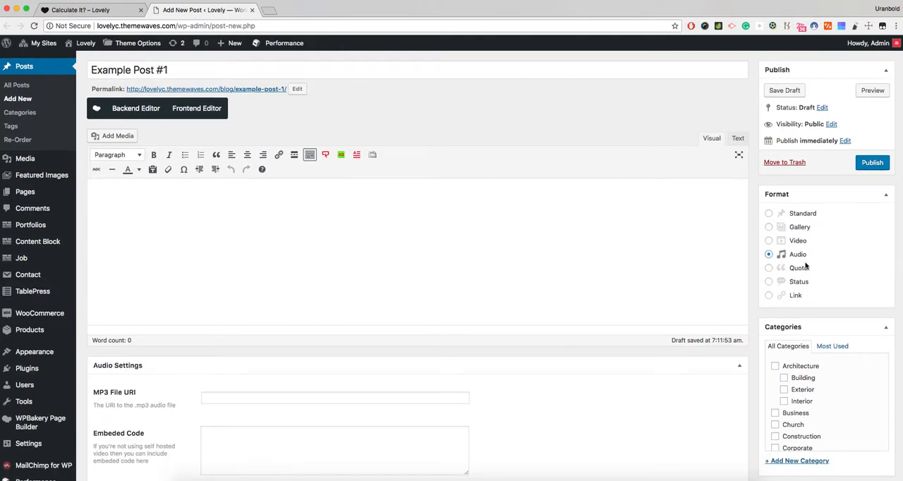
{"action": "left_click", "coordinate": [800, 270]}
{"action": "left_click", "coordinate": [798, 286]}
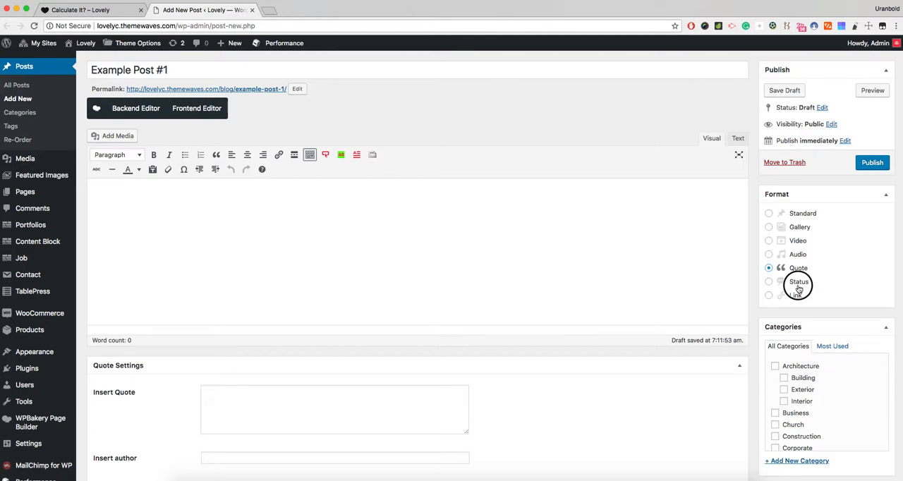
{"action": "left_click", "coordinate": [795, 297]}
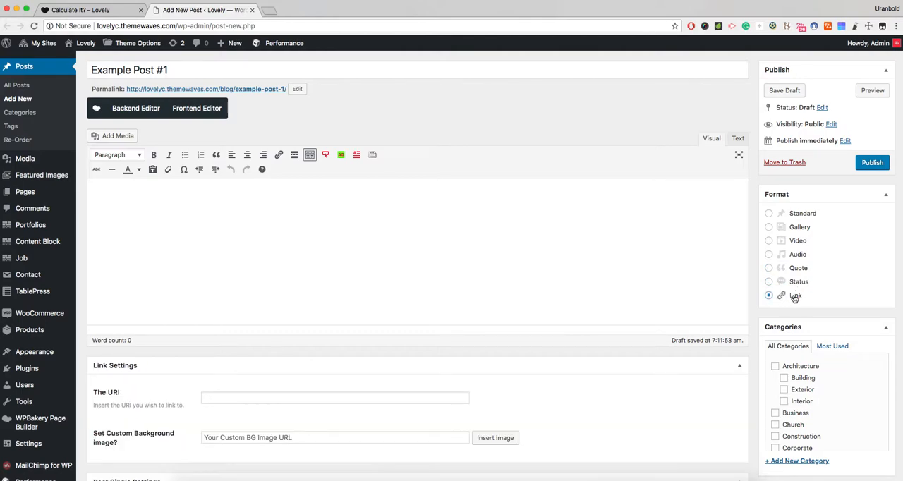
{"action": "left_click", "coordinate": [806, 220]}
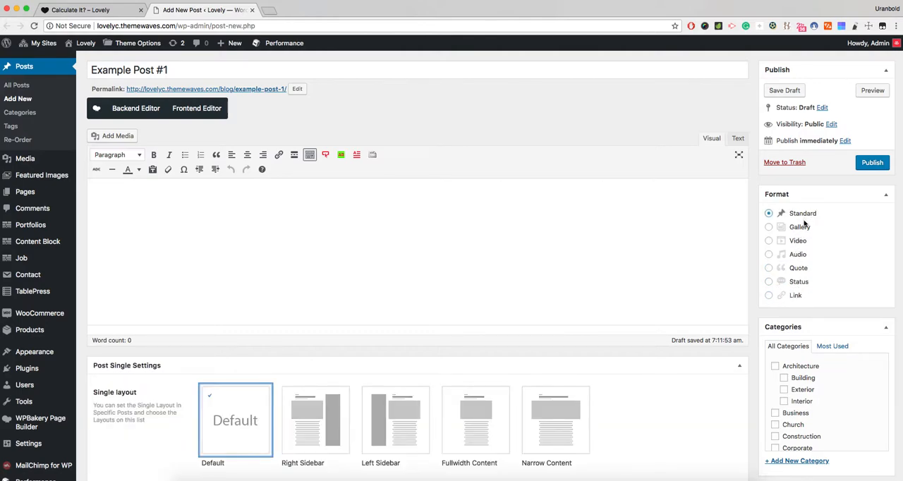
- Look over the post's layout, tag, sidebar and featured image options, and bring up the Gallery format's settings
{"action": "scroll", "coordinate": [801, 243], "scroll_direction": "down", "scroll_amount": 5}
{"action": "scroll", "coordinate": [801, 243], "scroll_direction": "down", "scroll_amount": 5}
{"action": "scroll", "coordinate": [761, 245], "scroll_direction": "down", "scroll_amount": 4}
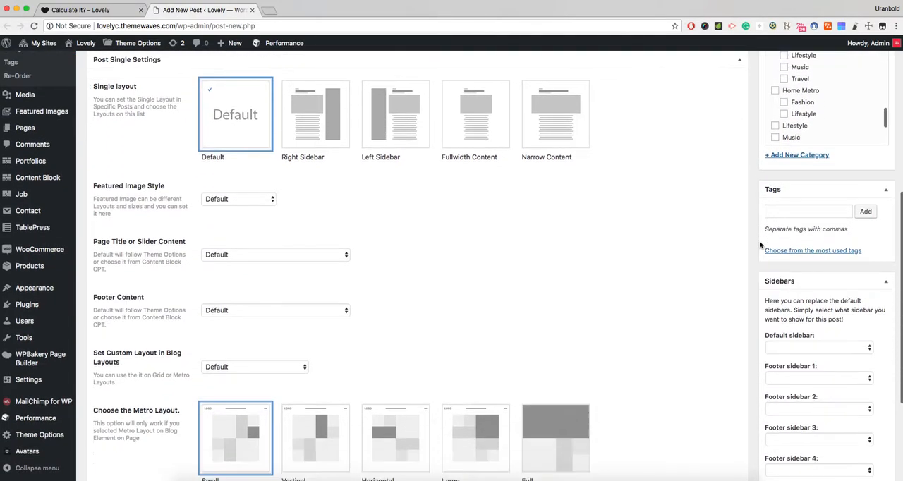
{"action": "scroll", "coordinate": [761, 245], "scroll_direction": "down", "scroll_amount": 5}
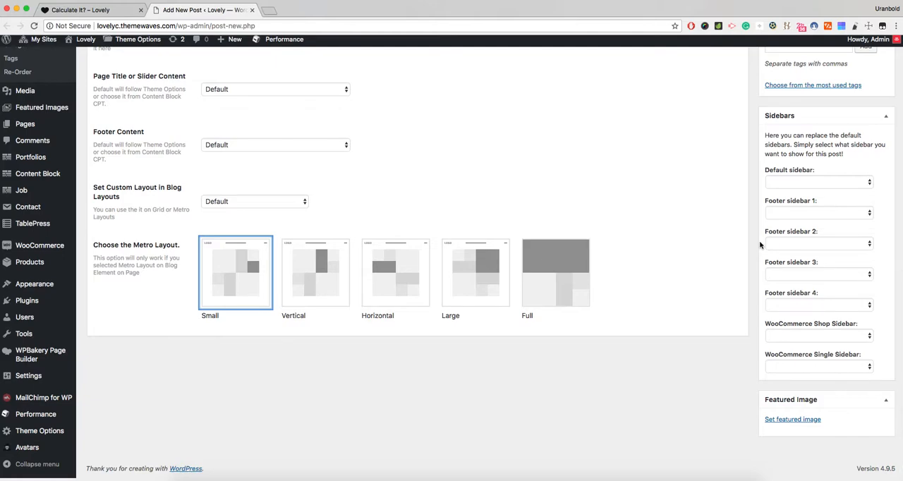
{"action": "scroll", "coordinate": [754, 222], "scroll_direction": "up", "scroll_amount": 4}
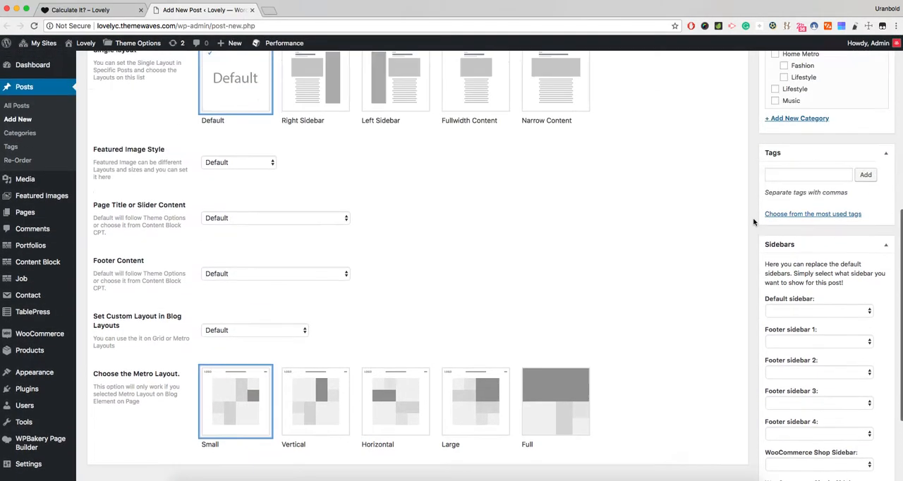
{"action": "scroll", "coordinate": [754, 222], "scroll_direction": "up", "scroll_amount": 10}
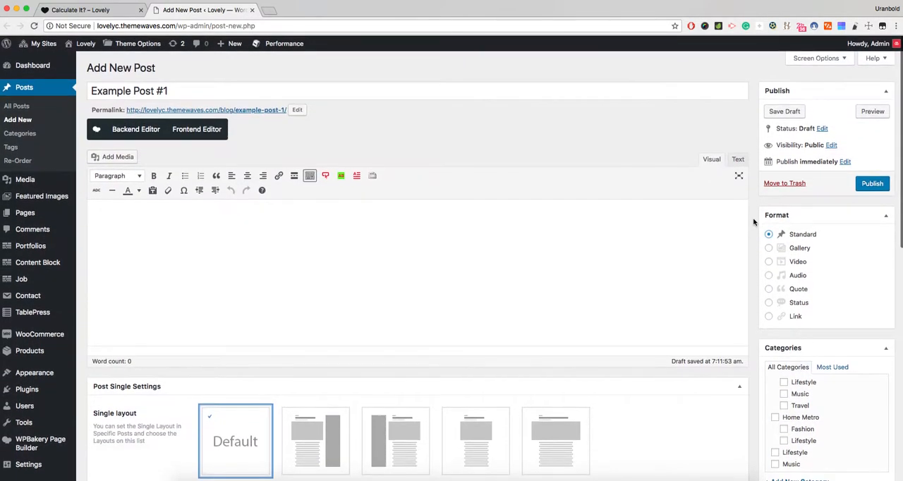
{"action": "left_click", "coordinate": [799, 248]}
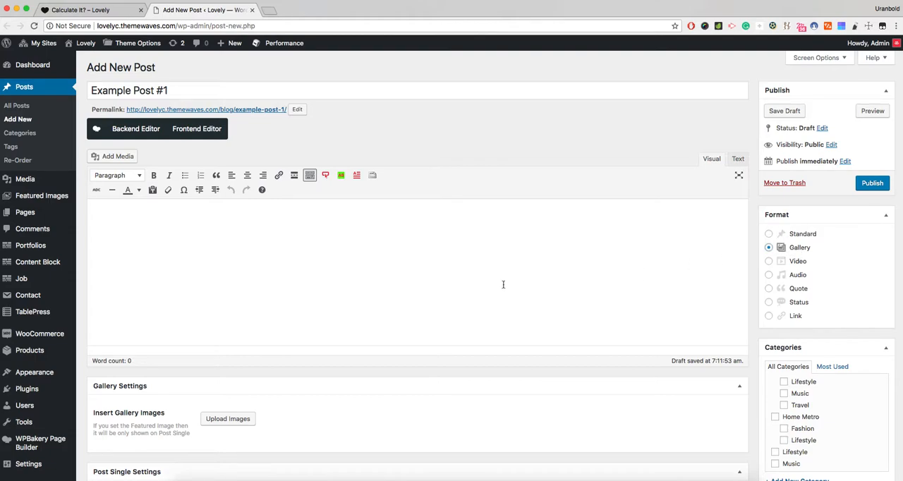
{"action": "scroll", "coordinate": [541, 284], "scroll_direction": "down", "scroll_amount": 2}
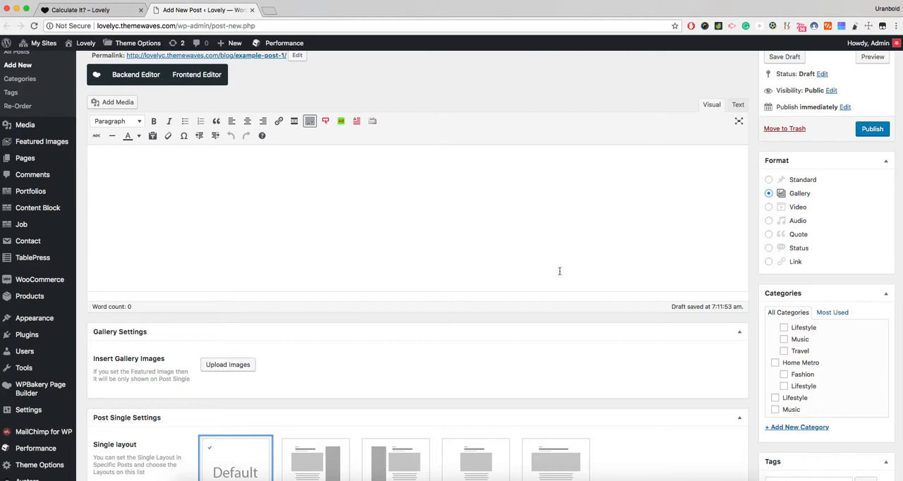
- Switch the post format to Video and on to Audio, examining the embed code and MP3 file fields
{"action": "left_click", "coordinate": [796, 208]}
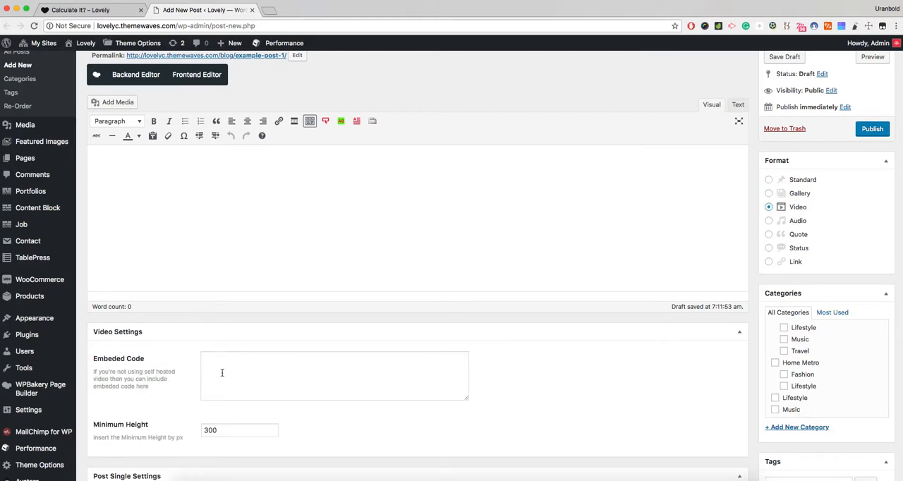
{"action": "left_click", "coordinate": [798, 222]}
{"action": "scroll", "coordinate": [318, 321], "scroll_direction": "down", "scroll_amount": 1}
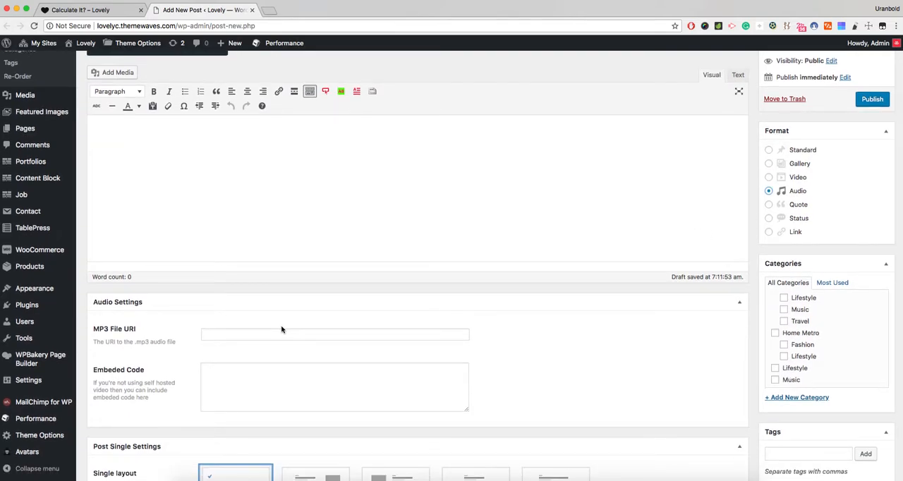
{"action": "left_click", "coordinate": [254, 395]}
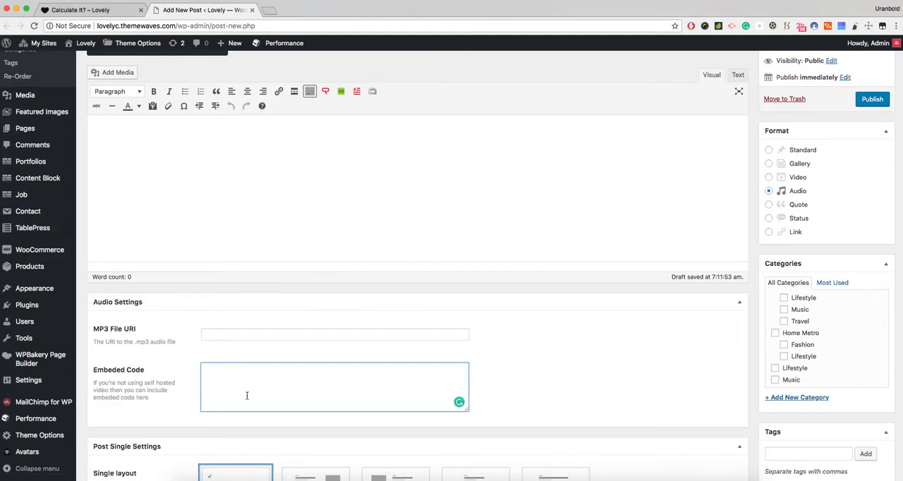
{"action": "left_click", "coordinate": [181, 403]}
{"action": "left_click", "coordinate": [205, 336]}
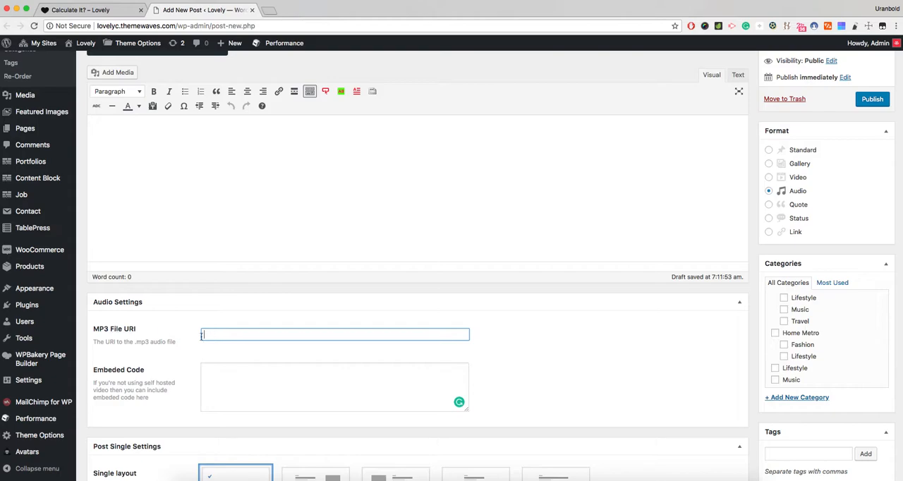
- Go through the settings of the Quote, Status and Link post formats
{"action": "left_click", "coordinate": [802, 207]}
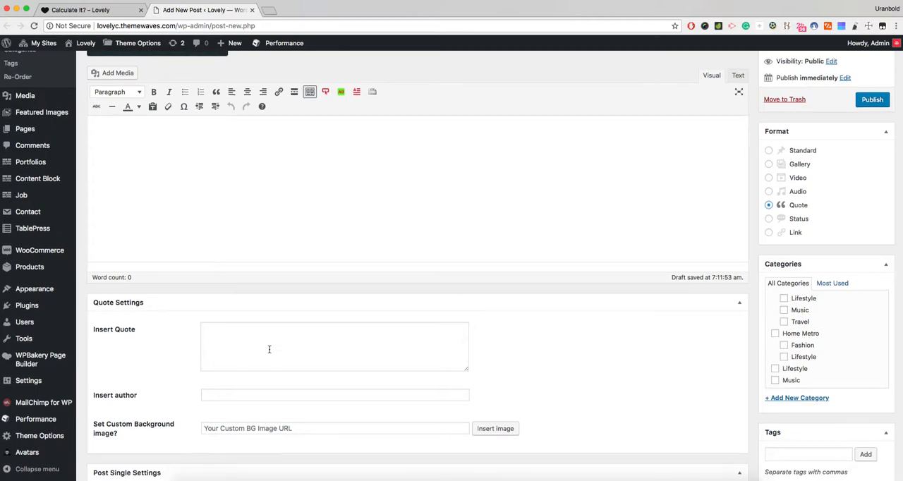
{"action": "scroll", "coordinate": [269, 349], "scroll_direction": "down", "scroll_amount": 1}
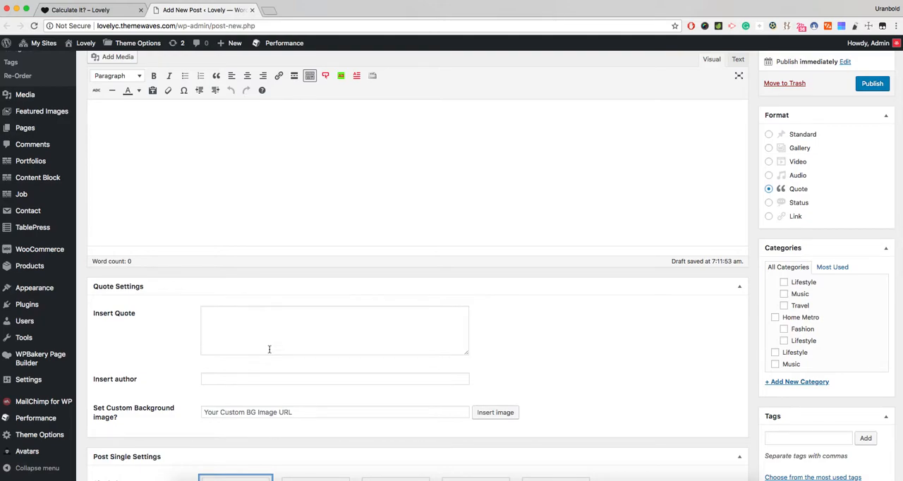
{"action": "left_click", "coordinate": [791, 208]}
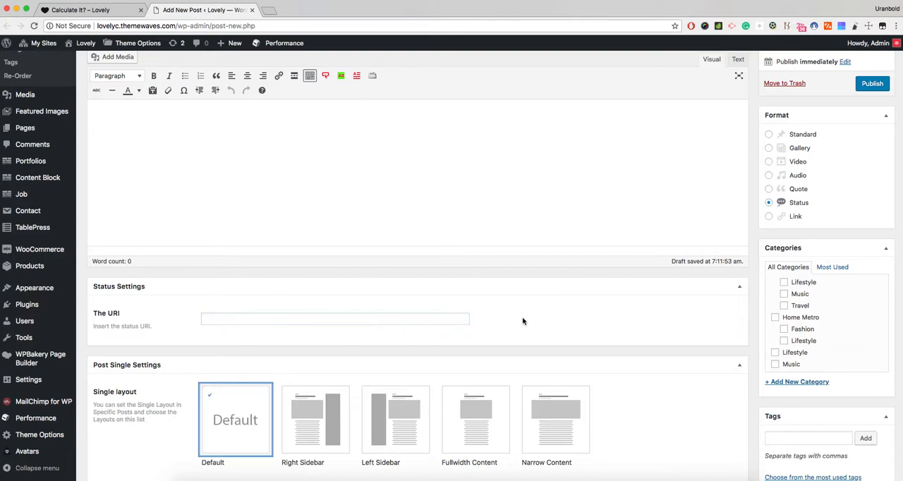
{"action": "left_click", "coordinate": [799, 218]}
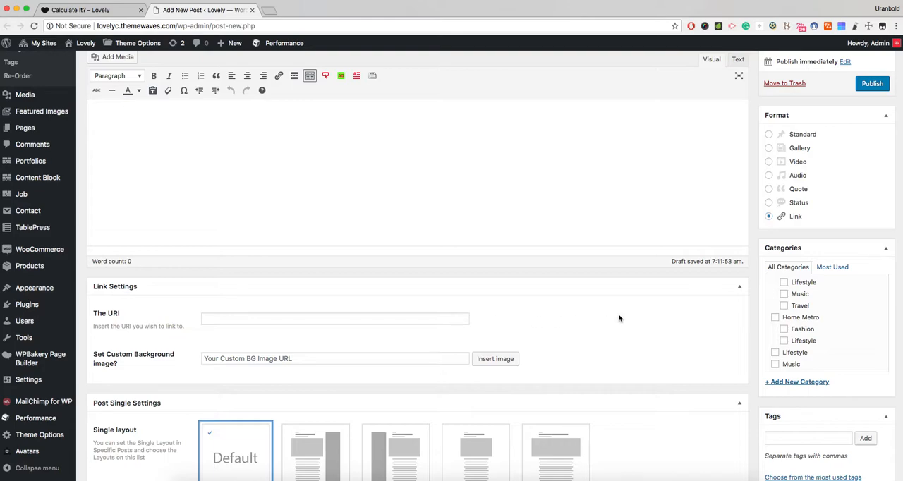
{"action": "scroll", "coordinate": [621, 319], "scroll_direction": "down", "scroll_amount": 3}
{"action": "scroll", "coordinate": [776, 177], "scroll_direction": "up", "scroll_amount": 3}
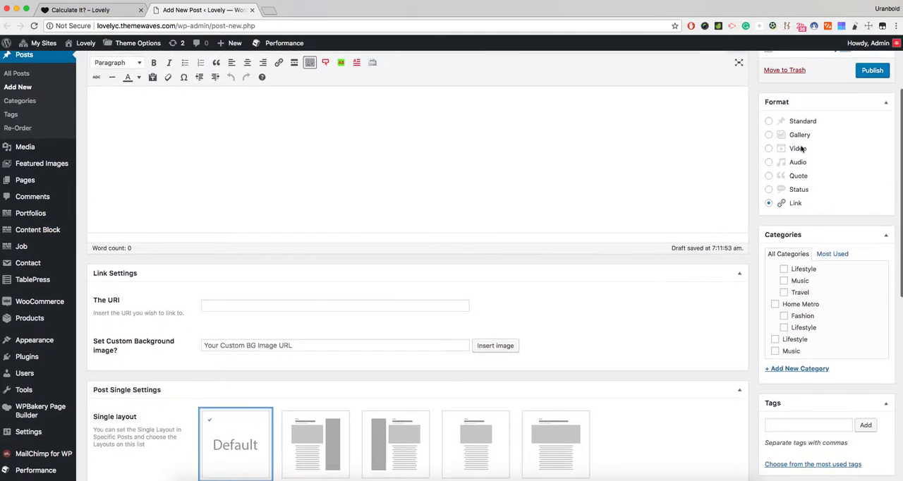
- Set the post format back to Standard and review the single layout, metro layout and featured image options
{"action": "left_click", "coordinate": [810, 124]}
{"action": "scroll", "coordinate": [621, 307], "scroll_direction": "down", "scroll_amount": 1}
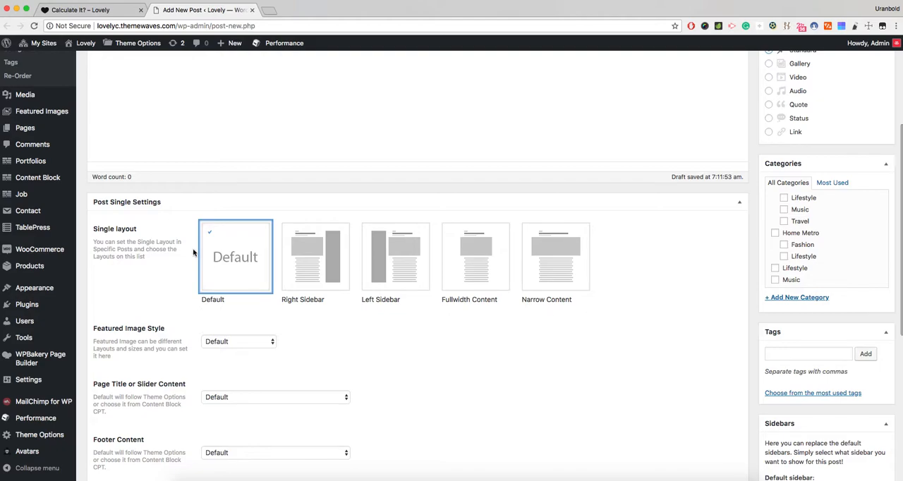
{"action": "scroll", "coordinate": [161, 256], "scroll_direction": "down", "scroll_amount": 1}
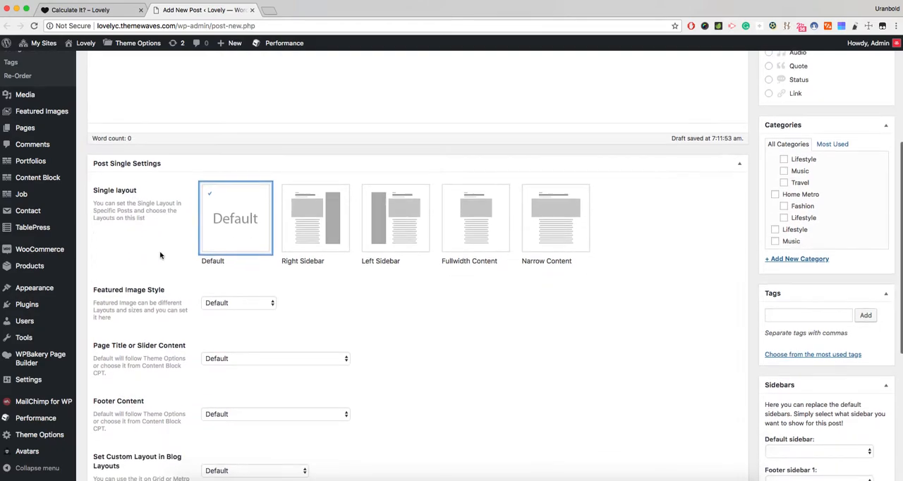
{"action": "scroll", "coordinate": [160, 256], "scroll_direction": "down", "scroll_amount": 1}
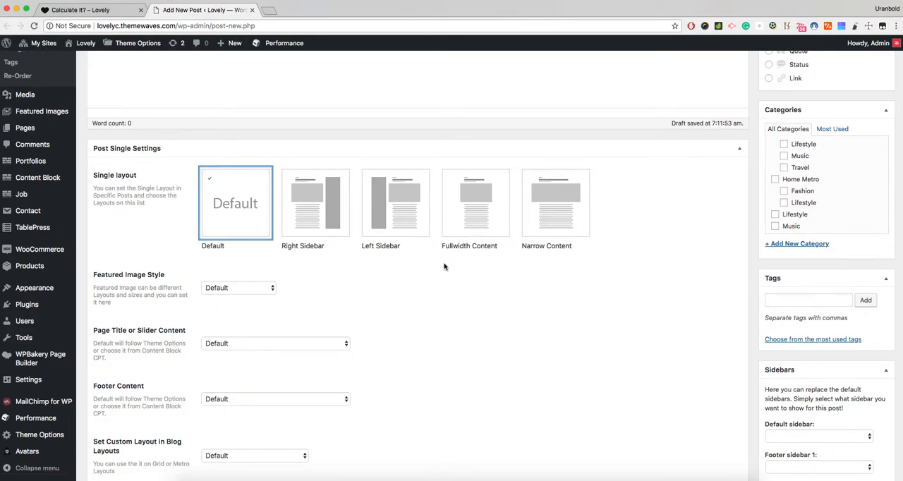
{"action": "scroll", "coordinate": [444, 267], "scroll_direction": "down", "scroll_amount": 3}
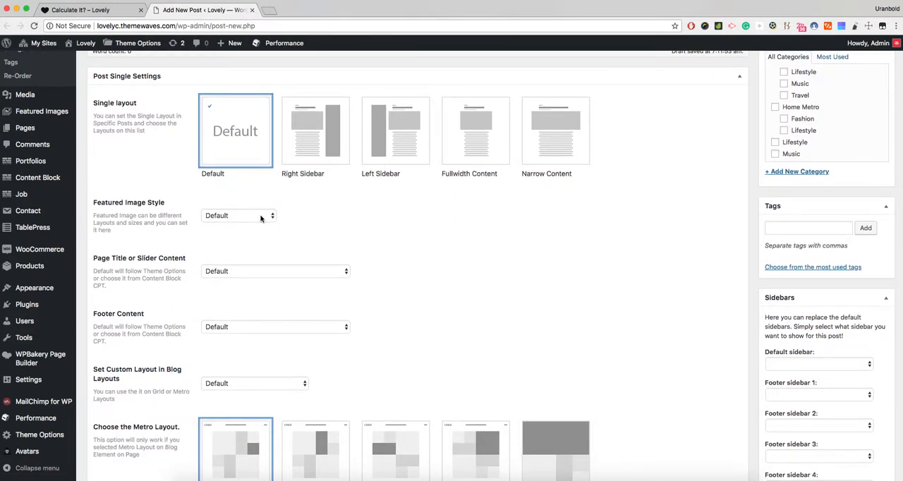
{"action": "scroll", "coordinate": [499, 250], "scroll_direction": "down", "scroll_amount": 6}
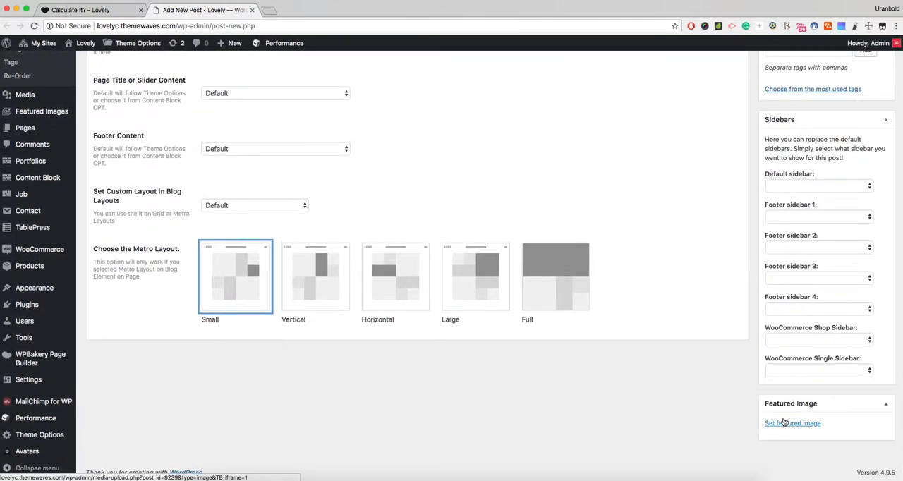
{"action": "scroll", "coordinate": [449, 129], "scroll_direction": "up", "scroll_amount": 1}
{"action": "scroll", "coordinate": [447, 129], "scroll_direction": "up", "scroll_amount": 6}
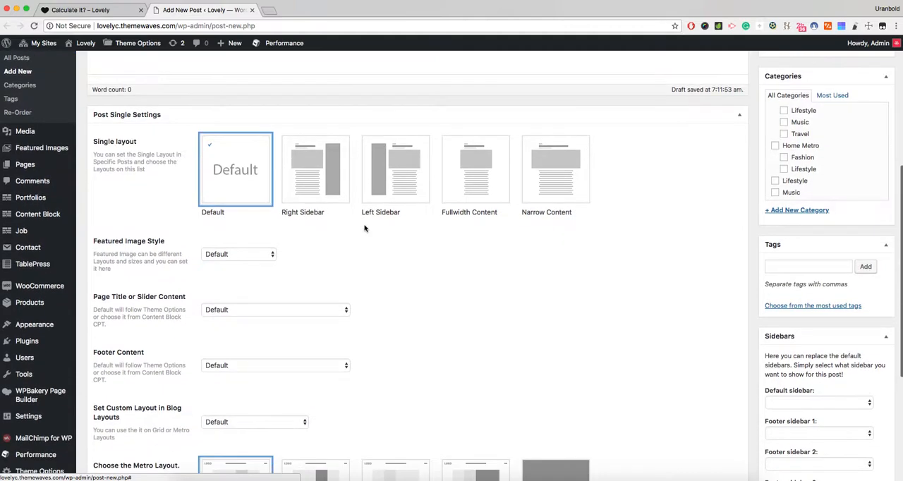
- Check which choices the post's Featured Image Style setting offers, and dismiss the list
{"action": "left_click", "coordinate": [241, 253]}
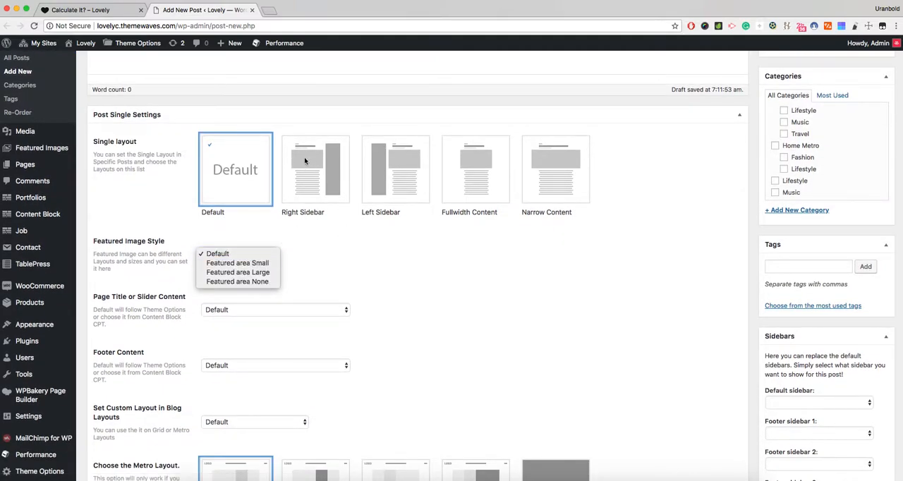
{"action": "left_click", "coordinate": [302, 276]}
{"action": "scroll", "coordinate": [298, 257], "scroll_direction": "down", "scroll_amount": 2}
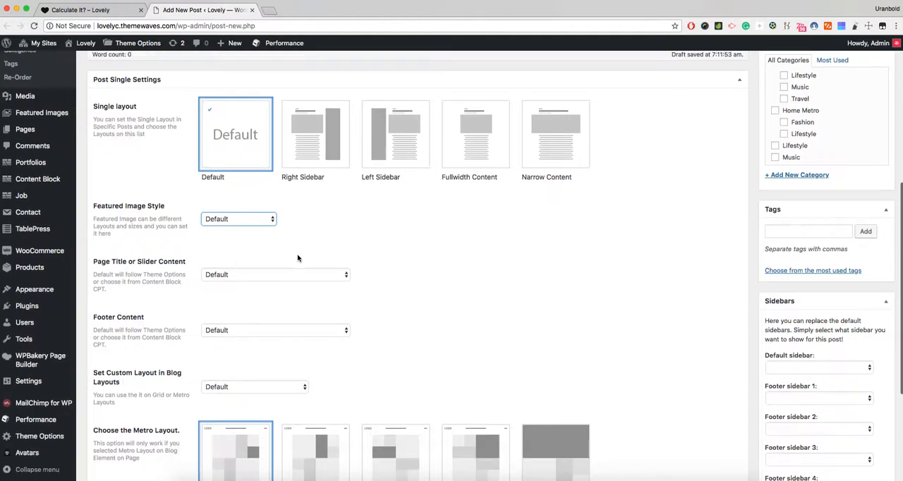
{"action": "scroll", "coordinate": [298, 258], "scroll_direction": "down", "scroll_amount": 1}
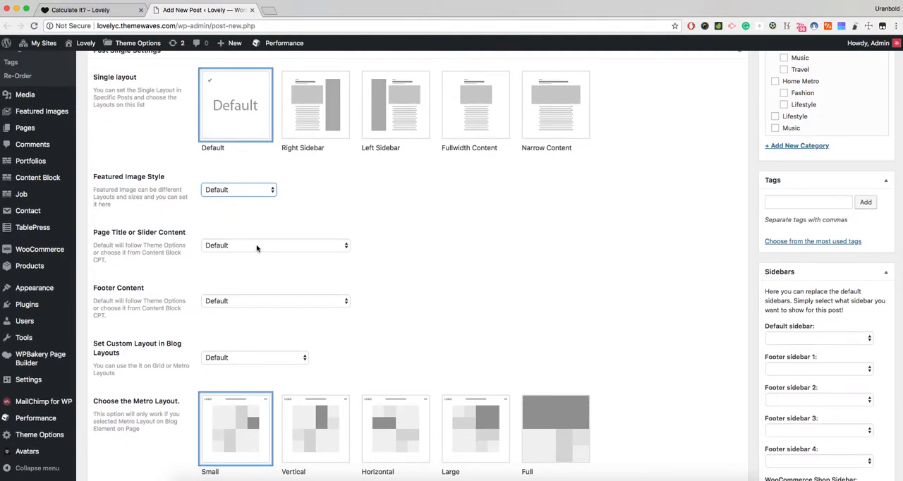
- Switch to the published "Calculate It?" post and examine its page title area, featured media and content
{"action": "left_click", "coordinate": [102, 10]}
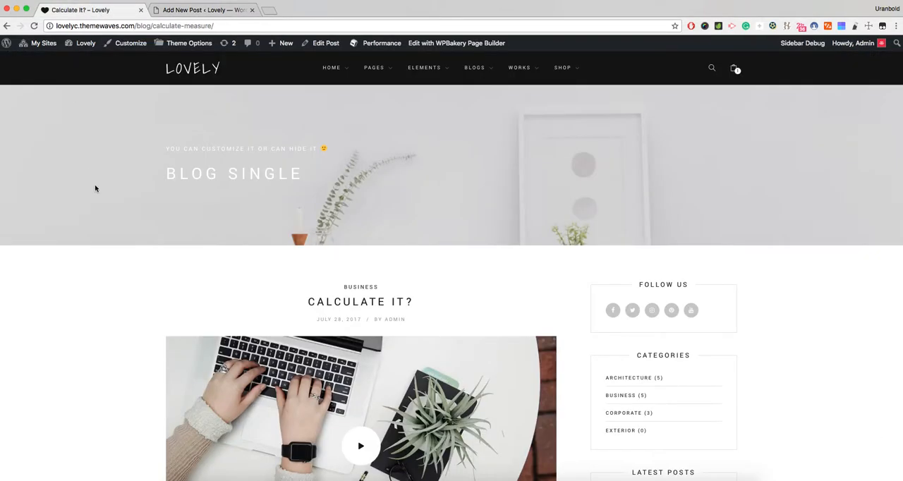
{"action": "scroll", "coordinate": [162, 216], "scroll_direction": "down", "scroll_amount": 1}
{"action": "left_click_drag", "start_coordinate": [295, 227], "coordinate": [421, 258]}
{"action": "left_click", "coordinate": [413, 257]}
{"action": "scroll", "coordinate": [203, 241], "scroll_direction": "down", "scroll_amount": 10}
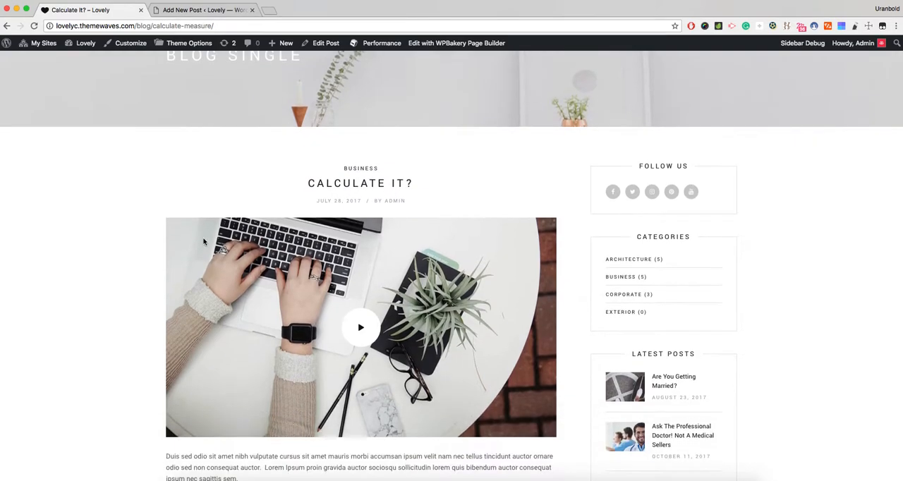
{"action": "scroll", "coordinate": [203, 242], "scroll_direction": "up", "scroll_amount": 5}
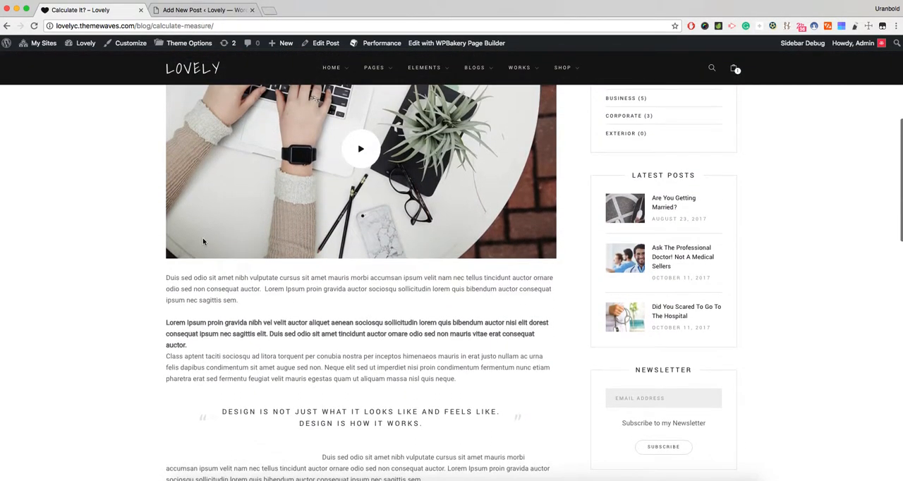
- Look over the featured media and page title area of the "Calculate It?" post again, and return to the new post's editor
{"action": "scroll", "coordinate": [353, 154], "scroll_direction": "up", "scroll_amount": 2}
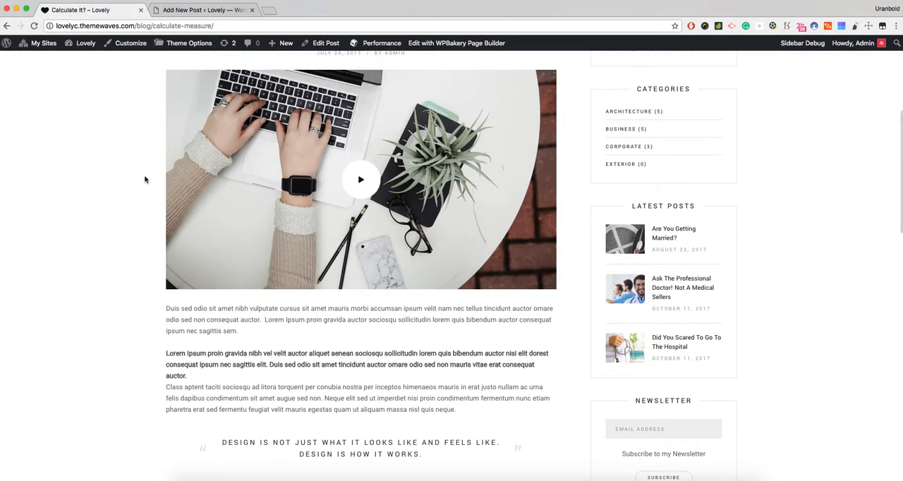
{"action": "scroll", "coordinate": [144, 180], "scroll_direction": "up", "scroll_amount": 10}
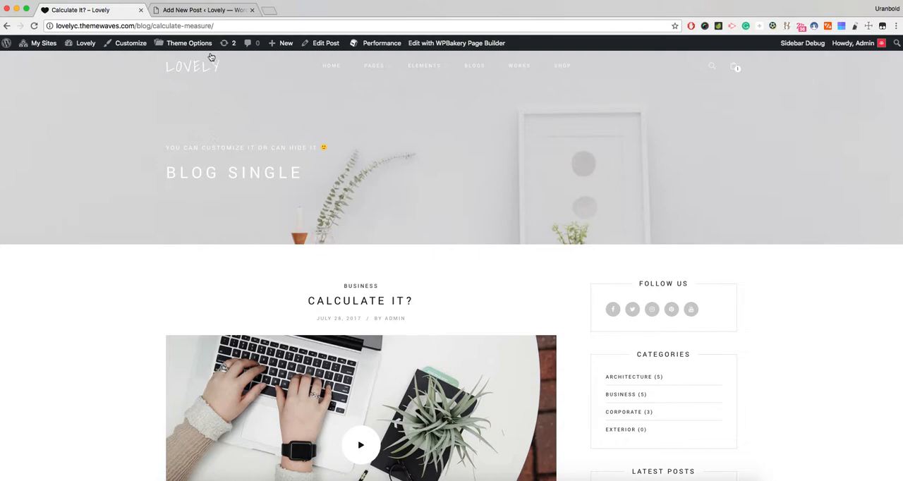
{"action": "left_click", "coordinate": [201, 9]}
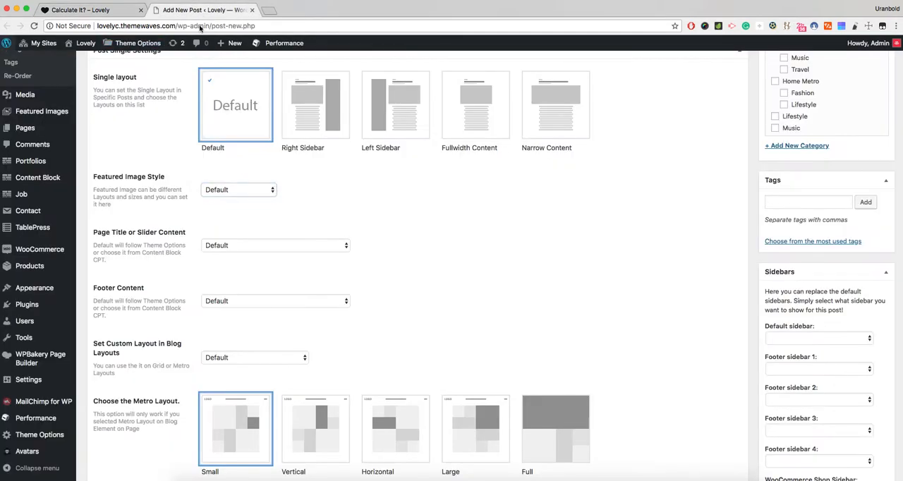
- Set the new post's Page Title or Slider Content to the Iconbox - Home Travel content block
{"action": "left_click", "coordinate": [277, 247]}
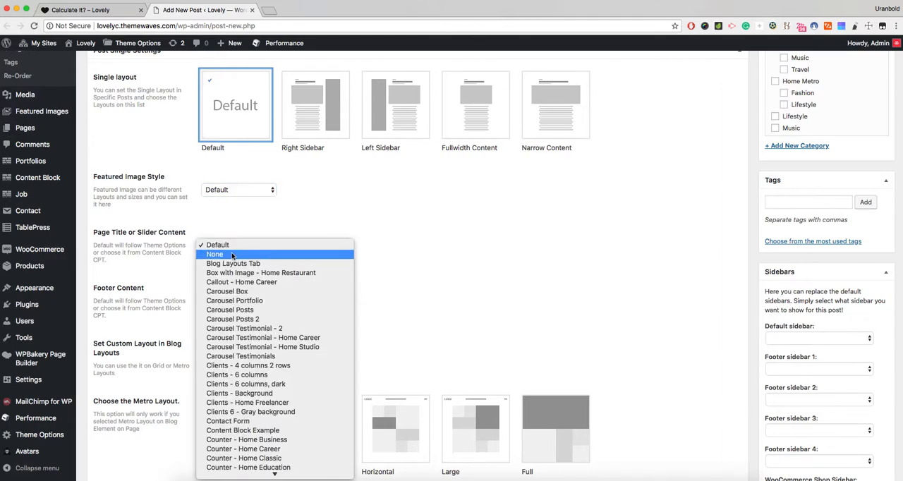
{"action": "scroll", "coordinate": [254, 277], "scroll_direction": "down", "scroll_amount": 5}
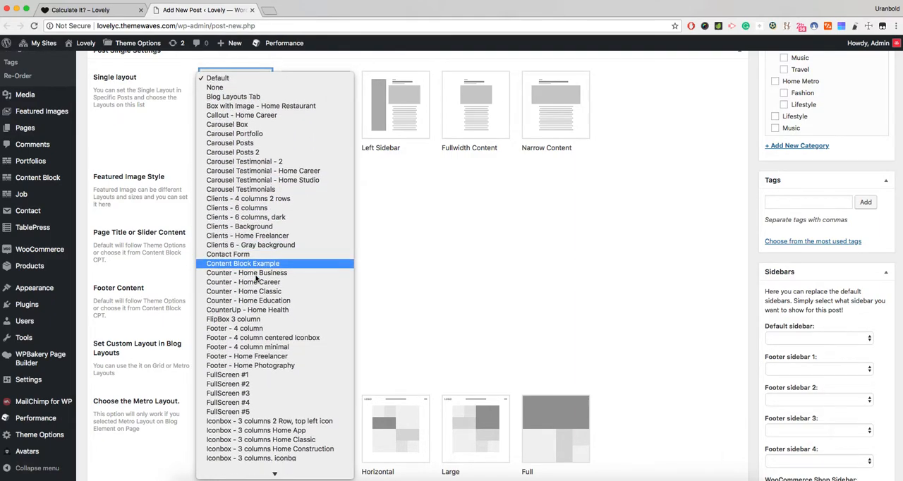
{"action": "scroll", "coordinate": [268, 314], "scroll_direction": "down", "scroll_amount": 5}
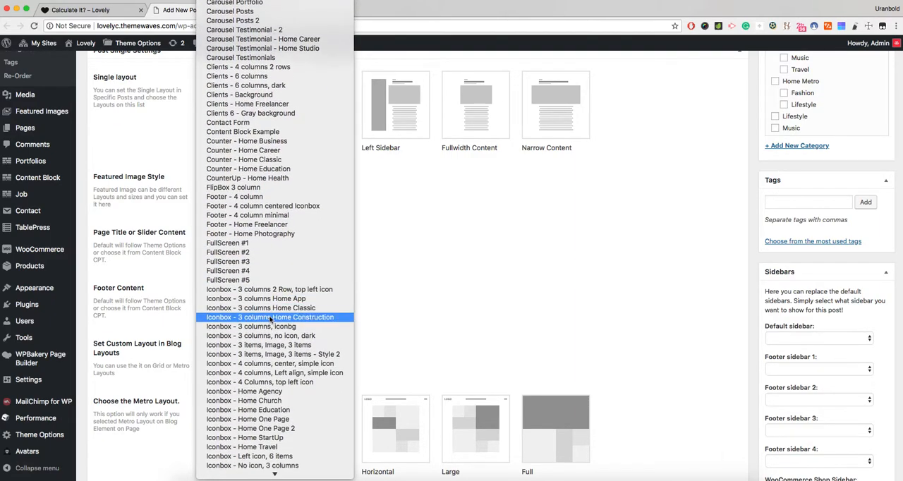
{"action": "scroll", "coordinate": [271, 320], "scroll_direction": "down", "scroll_amount": 5}
{"action": "left_click", "coordinate": [270, 320]}
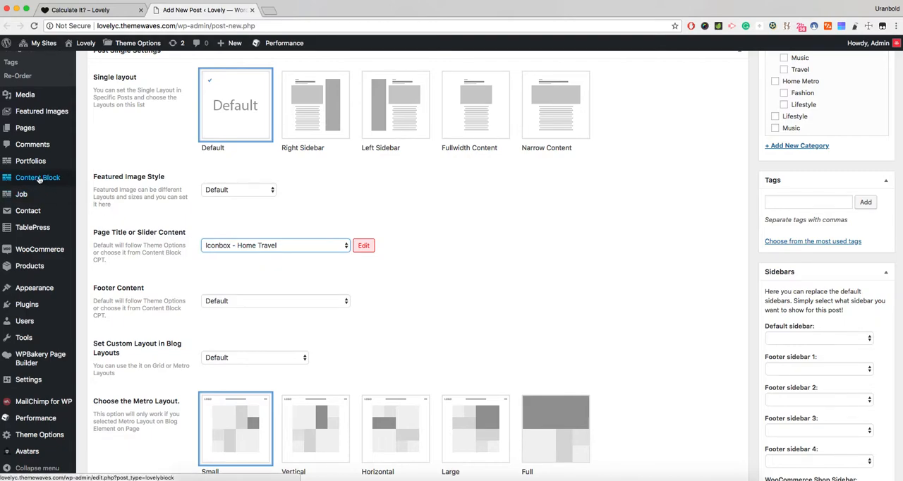
{"action": "mouse_move", "coordinate": [42, 178]}
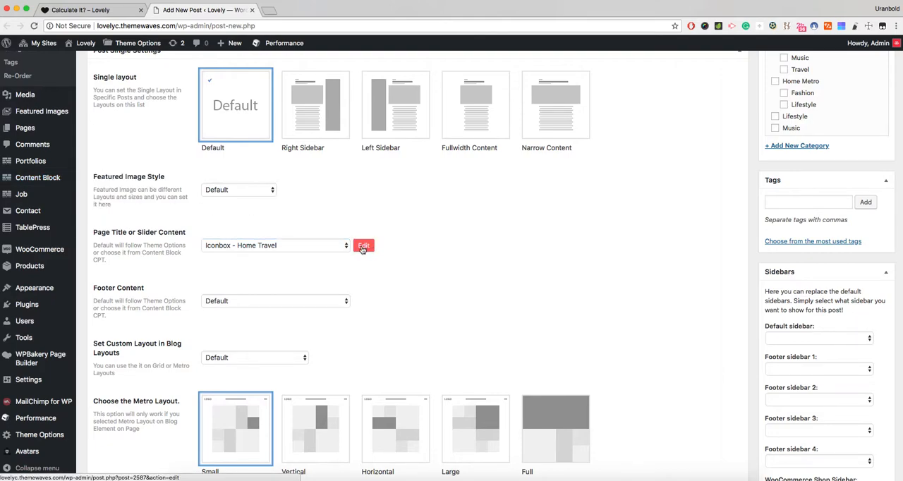
- Set the post's Page Title or Slider Content to None
{"action": "left_click", "coordinate": [309, 245]}
{"action": "scroll", "coordinate": [308, 240], "scroll_direction": "up", "scroll_amount": 5}
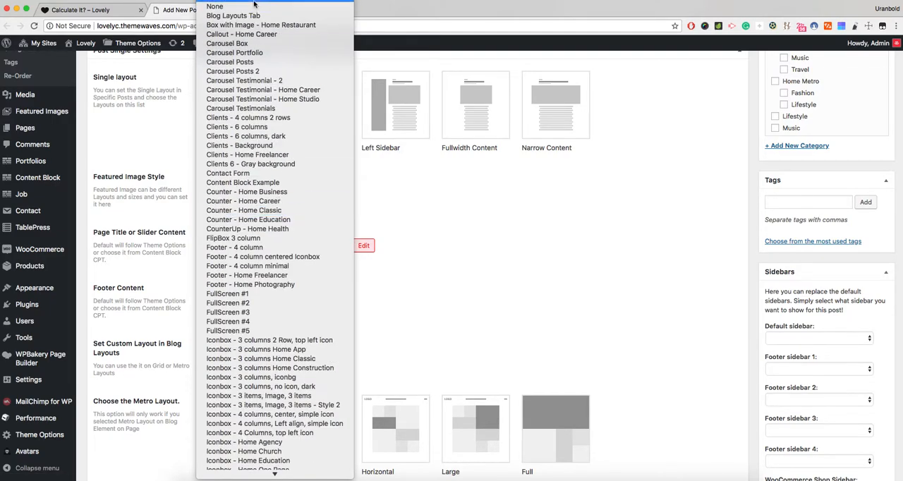
{"action": "left_click", "coordinate": [251, 8]}
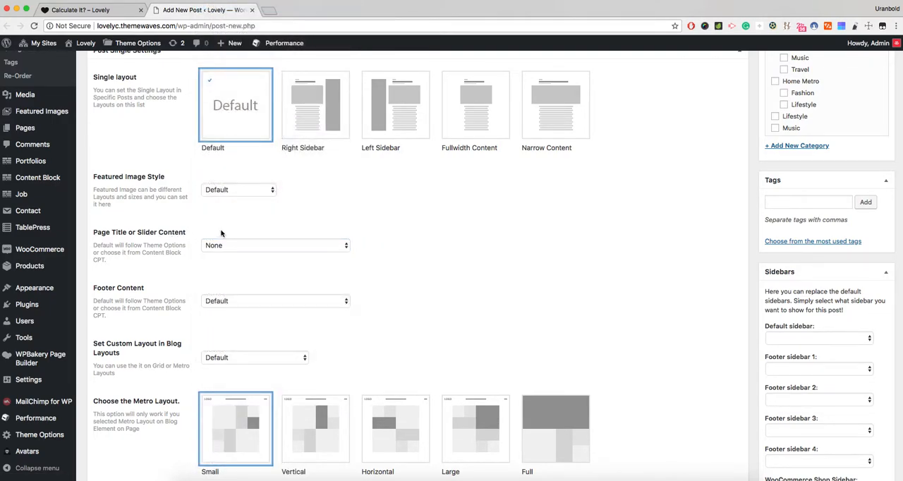
- Review the post's Footer Content, custom blog layout and metro layout options, and return to the start of the post form
{"action": "scroll", "coordinate": [196, 256], "scroll_direction": "down", "scroll_amount": 1}
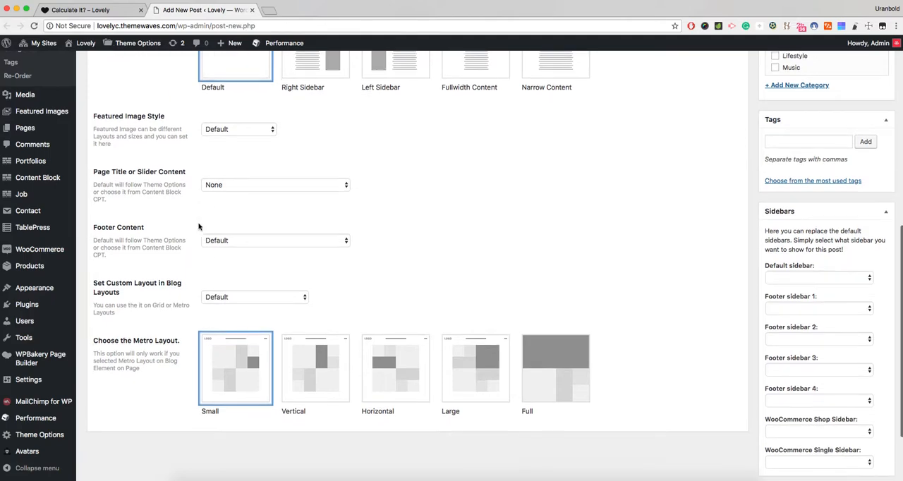
{"action": "scroll", "coordinate": [198, 226], "scroll_direction": "down", "scroll_amount": 2}
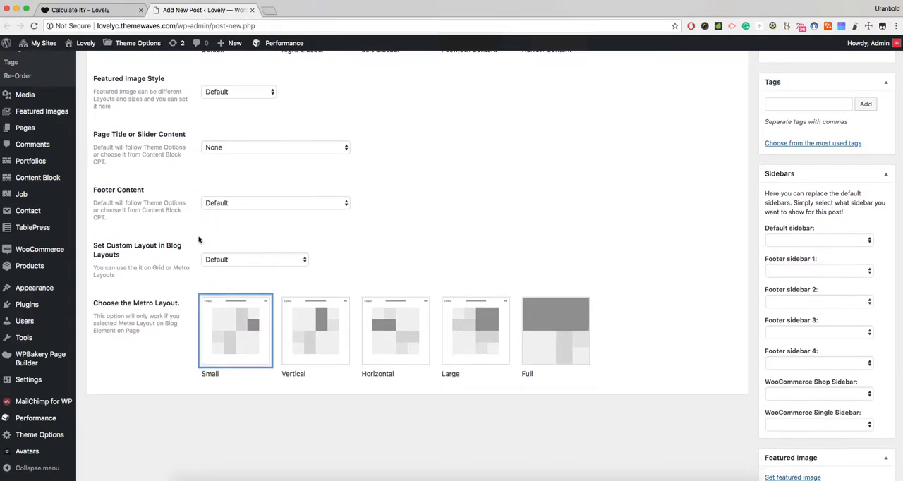
{"action": "scroll", "coordinate": [200, 237], "scroll_direction": "down", "scroll_amount": 1}
{"action": "left_click_drag", "start_coordinate": [127, 242], "coordinate": [94, 217]}
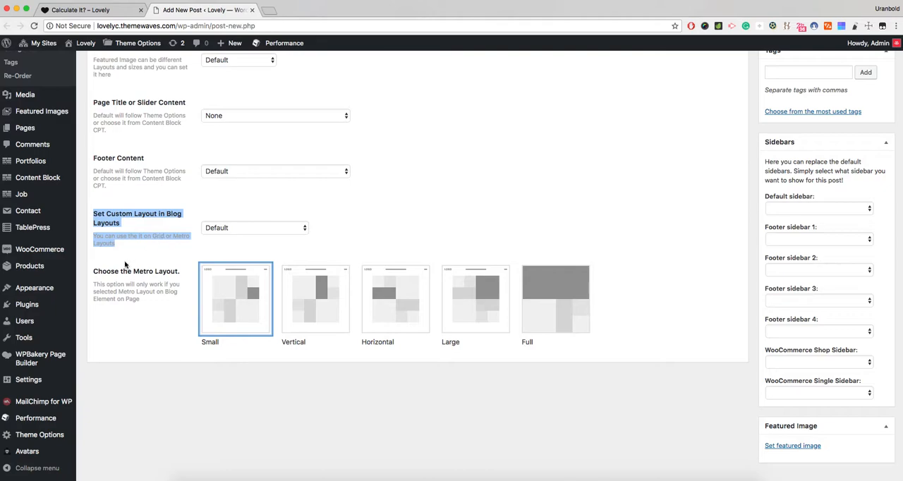
{"action": "left_click", "coordinate": [106, 273]}
{"action": "left_click_drag", "start_coordinate": [107, 273], "coordinate": [180, 276]}
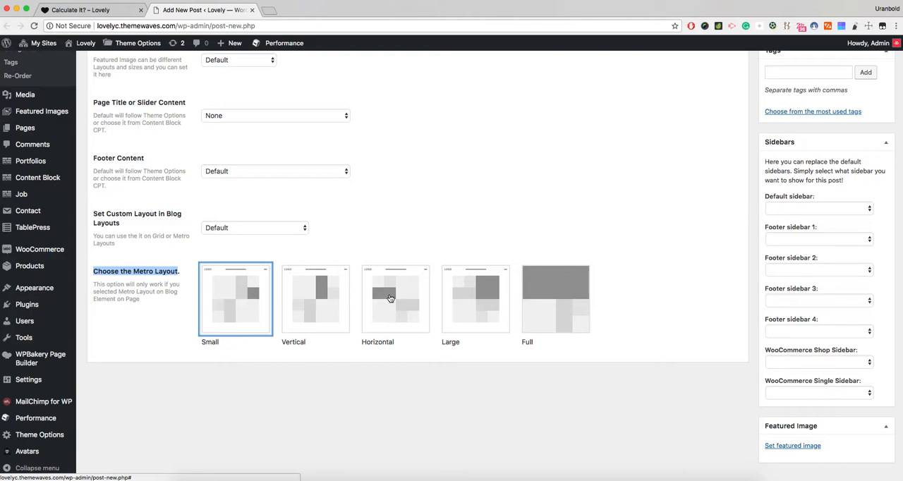
{"action": "scroll", "coordinate": [390, 298], "scroll_direction": "up", "scroll_amount": 1}
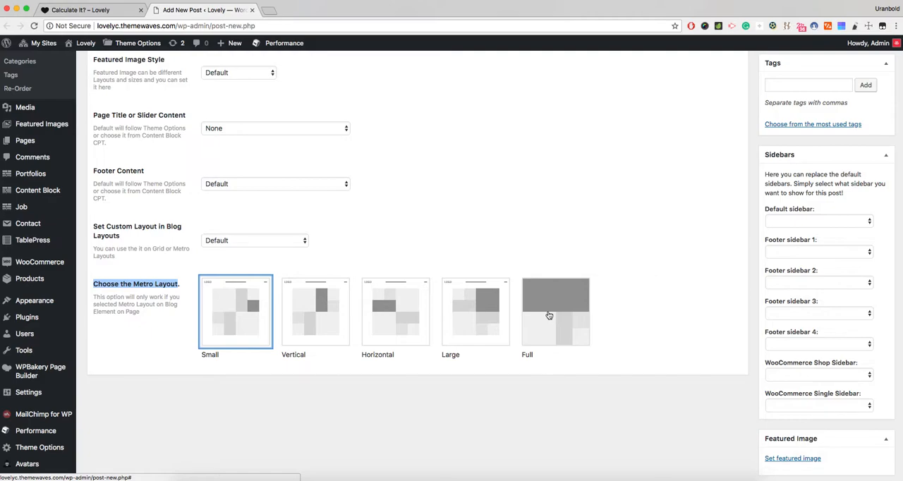
{"action": "left_click", "coordinate": [621, 310]}
{"action": "scroll", "coordinate": [622, 311], "scroll_direction": "down", "scroll_amount": 2}
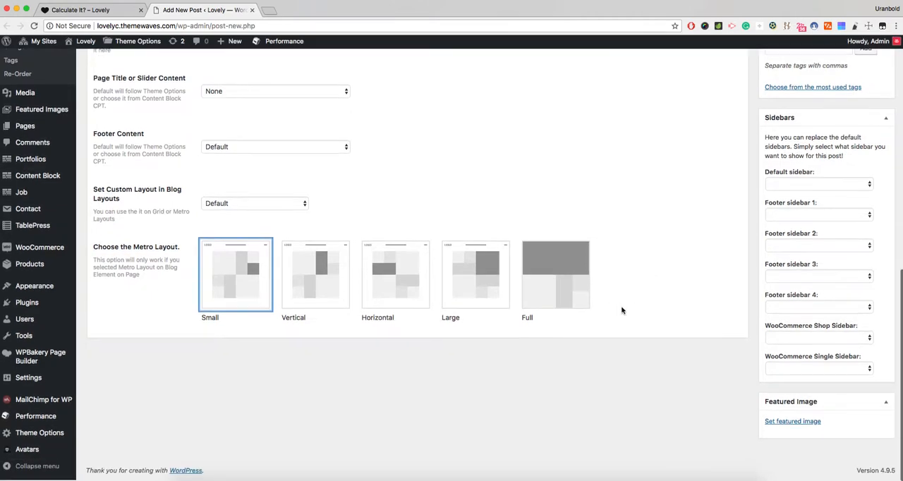
{"action": "scroll", "coordinate": [622, 310], "scroll_direction": "up", "scroll_amount": 15}
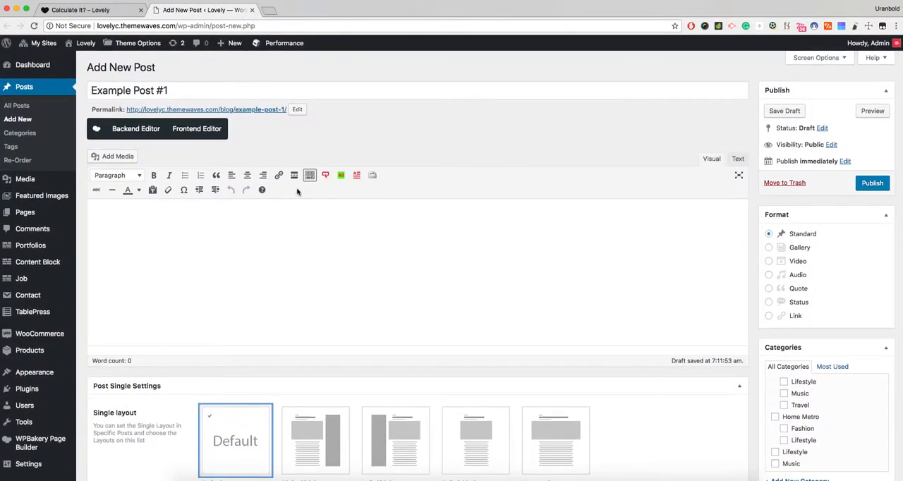
- From the published "Calculate It?" post, open the Grid 2 Column blog page in a new tab and examine its post grid
{"action": "left_click", "coordinate": [117, 10]}
{"action": "mouse_move", "coordinate": [480, 82]}
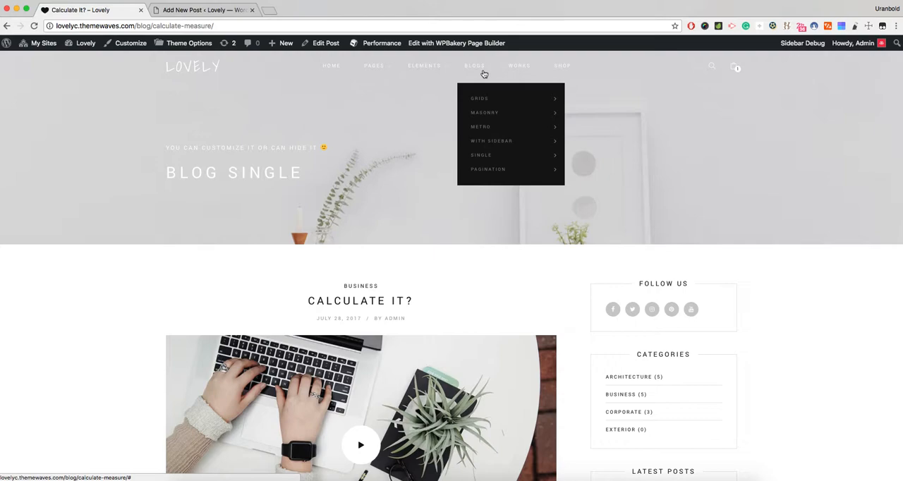
{"action": "mouse_move", "coordinate": [484, 99]}
{"action": "mouse_move", "coordinate": [600, 99]}
{"action": "left_click", "coordinate": [703, 100], "text": "super"}
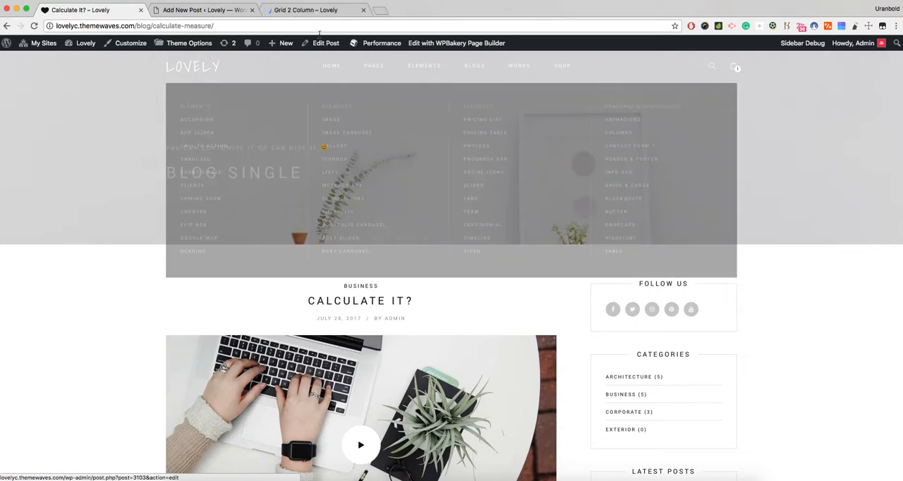
{"action": "left_click", "coordinate": [309, 10]}
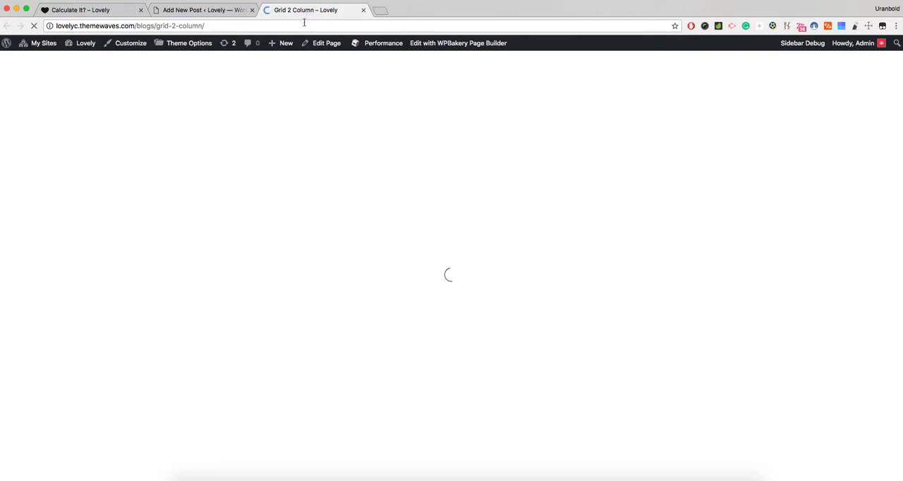
{"action": "scroll", "coordinate": [265, 185], "scroll_direction": "down", "scroll_amount": 1}
{"action": "scroll", "coordinate": [265, 184], "scroll_direction": "down", "scroll_amount": 5}
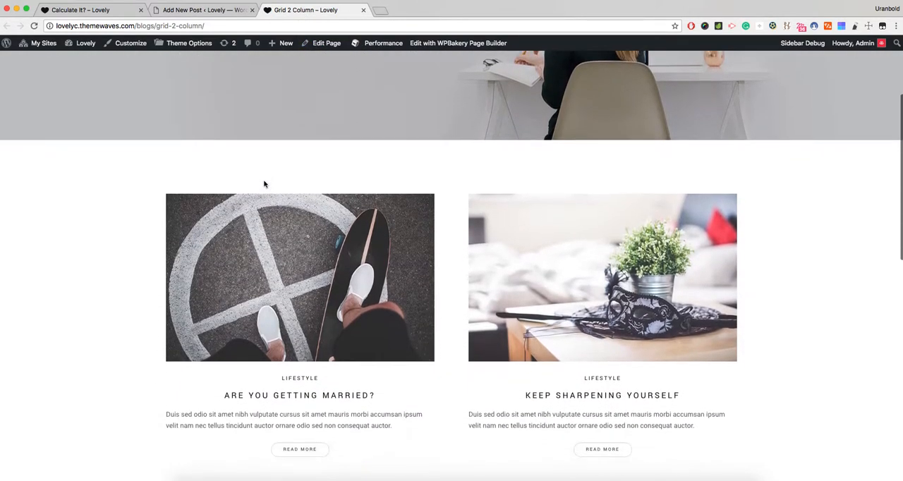
{"action": "scroll", "coordinate": [494, 247], "scroll_direction": "down", "scroll_amount": 2}
{"action": "scroll", "coordinate": [519, 245], "scroll_direction": "down", "scroll_amount": 5}
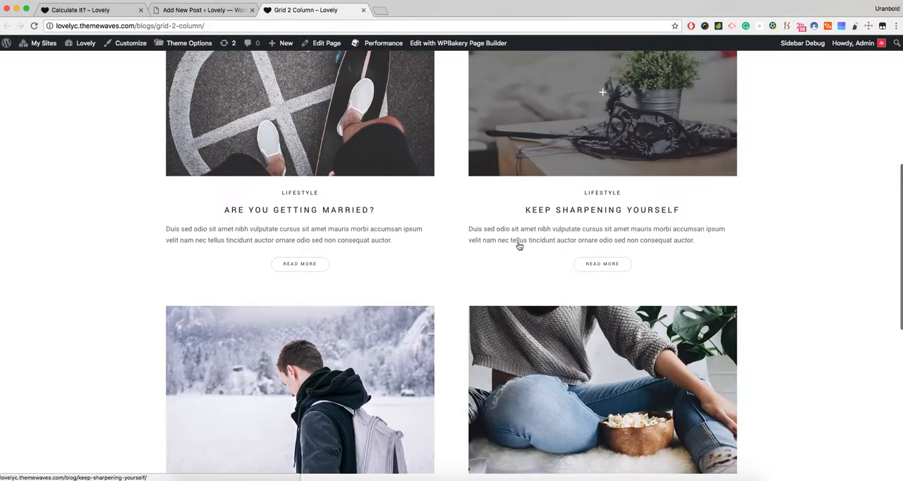
- Open the Grid 2 Column page for editing in a new tab
{"action": "left_click", "coordinate": [201, 10]}
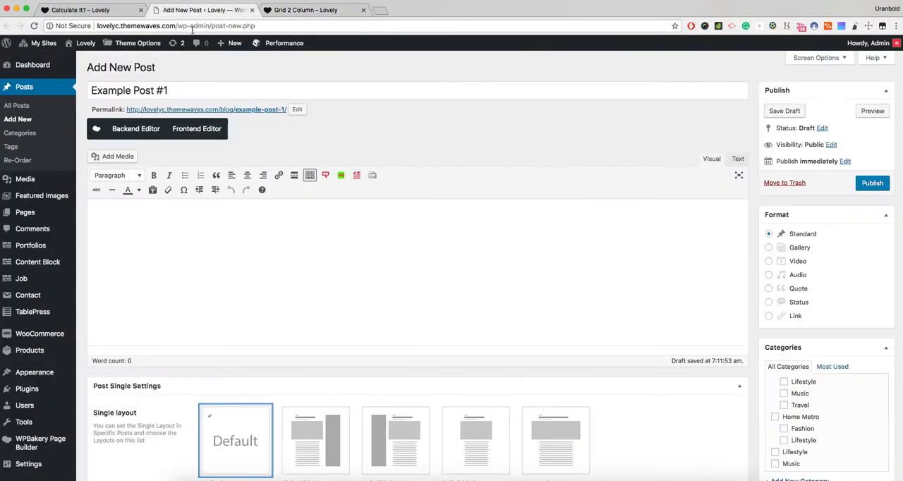
{"action": "left_click", "coordinate": [303, 10]}
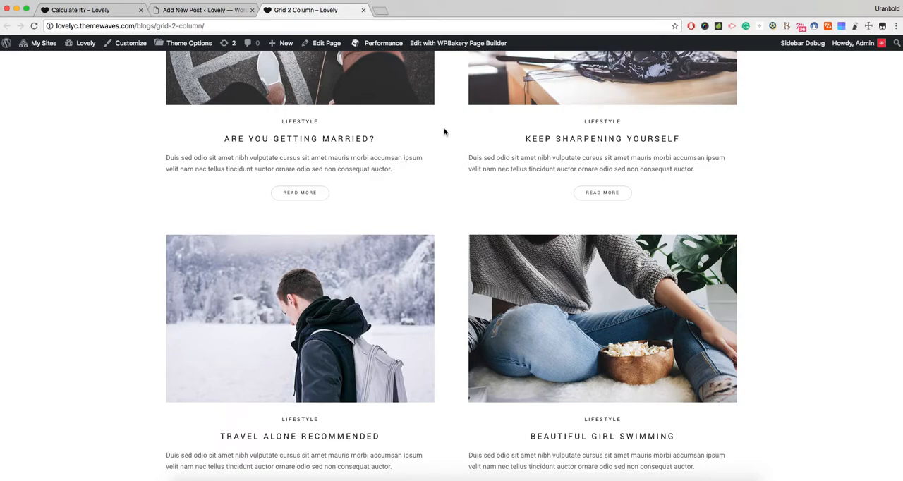
{"action": "left_click", "coordinate": [326, 44], "text": "super"}
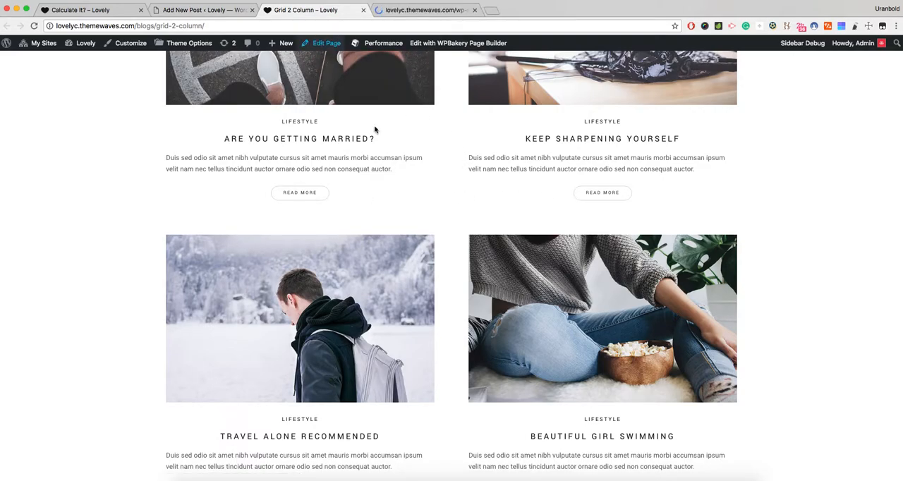
{"action": "left_click", "coordinate": [425, 11]}
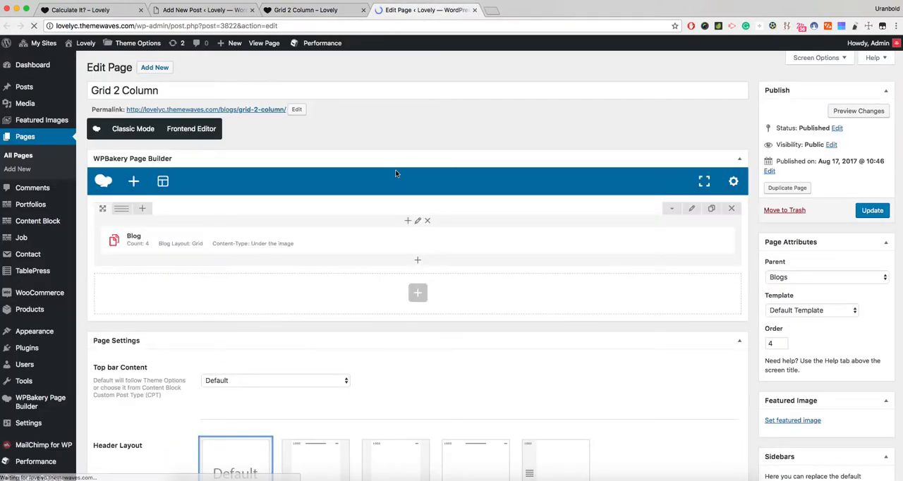
{"action": "mouse_move", "coordinate": [418, 245]}
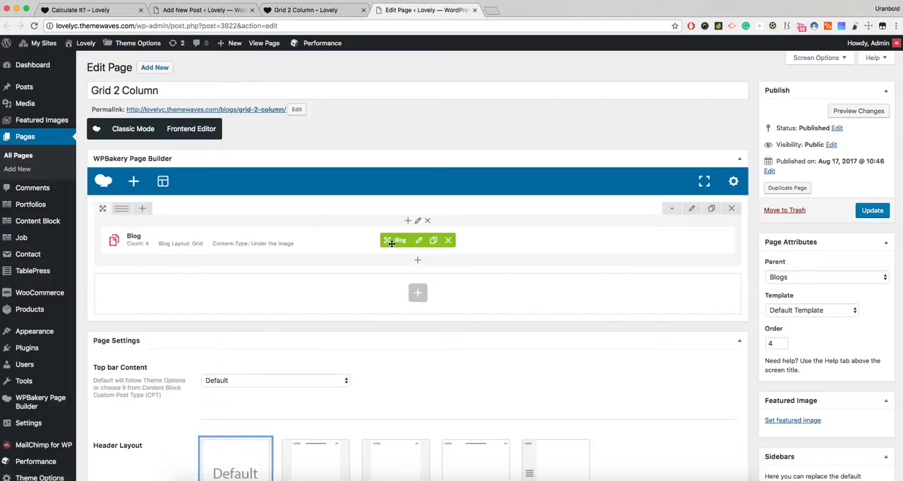
- Add a Blog element in a new row without customizing its settings, and delete that row
{"action": "left_click", "coordinate": [417, 295]}
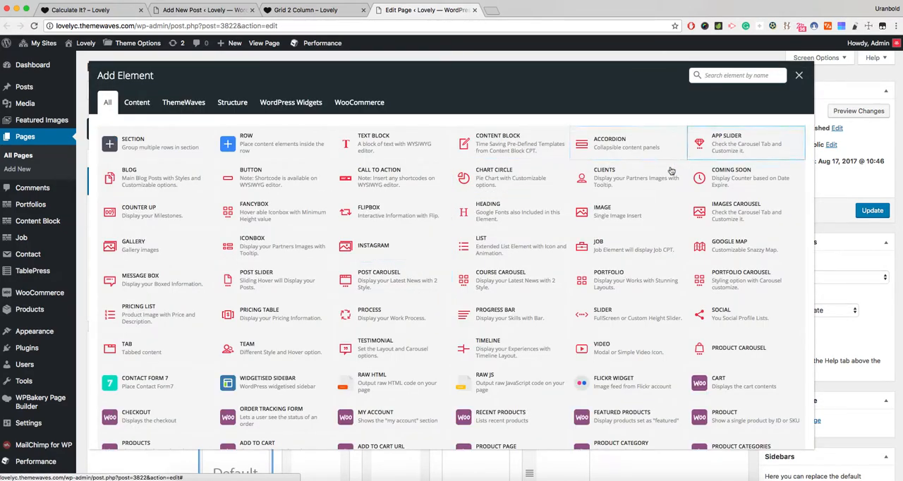
{"action": "left_click", "coordinate": [196, 173]}
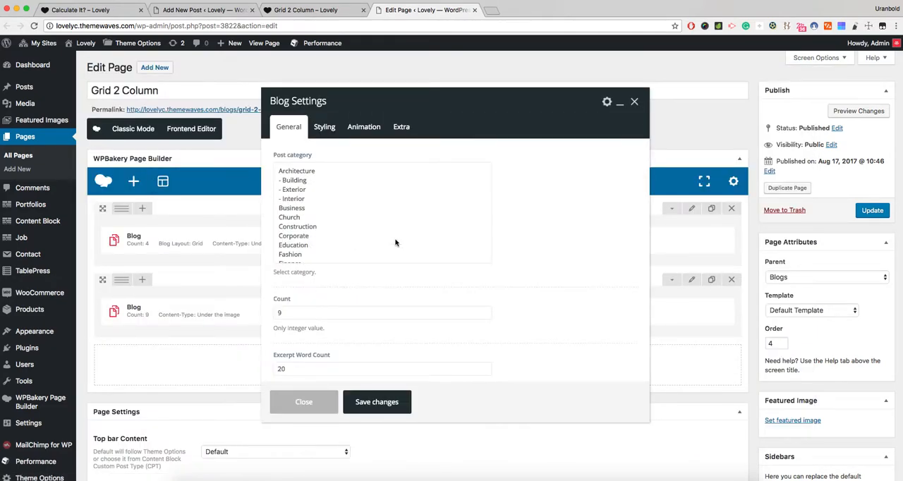
{"action": "left_click", "coordinate": [296, 408]}
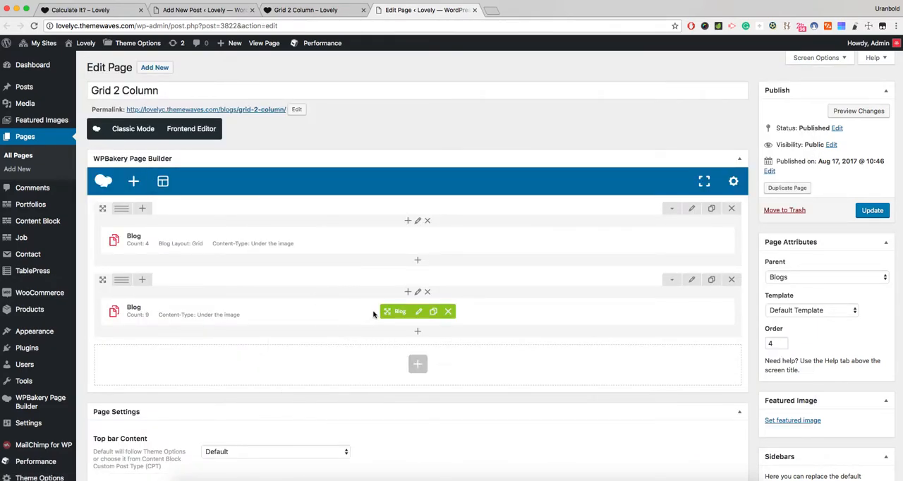
{"action": "left_click", "coordinate": [731, 279]}
{"action": "key", "text": "Return"}
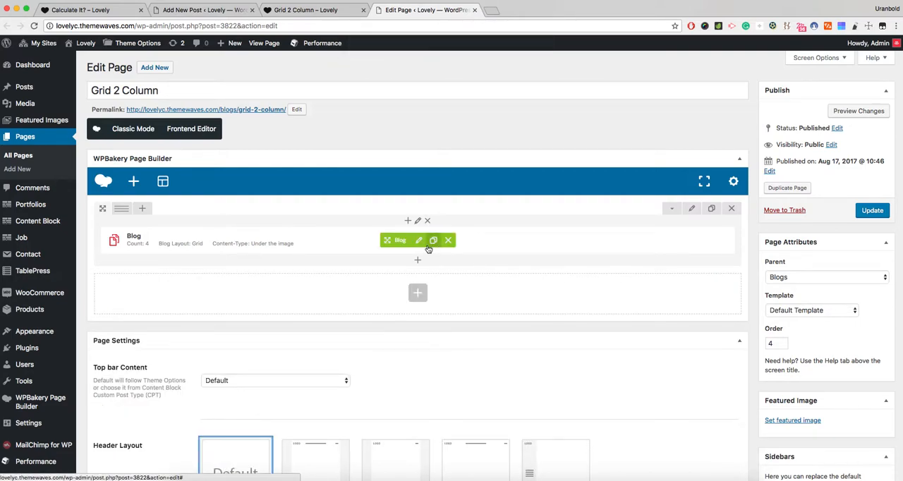
- Open the settings of the existing Blog element and check which post categories are selected
{"action": "left_click", "coordinate": [418, 240]}
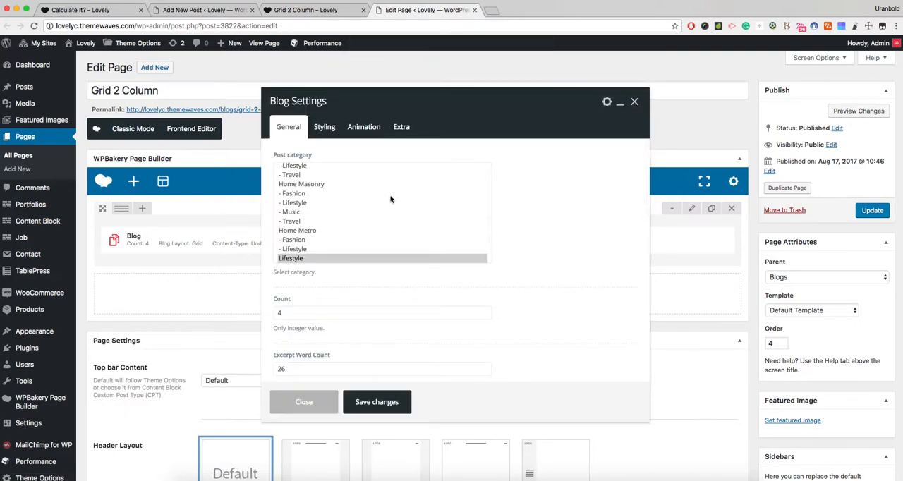
{"action": "scroll", "coordinate": [357, 207], "scroll_direction": "down", "scroll_amount": 3}
{"action": "scroll", "coordinate": [415, 211], "scroll_direction": "up", "scroll_amount": 5}
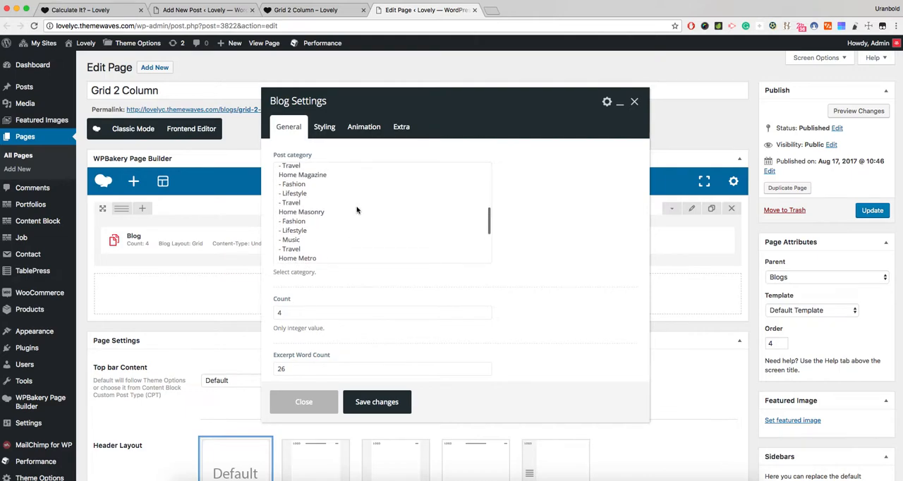
{"action": "scroll", "coordinate": [338, 205], "scroll_direction": "down", "scroll_amount": 3}
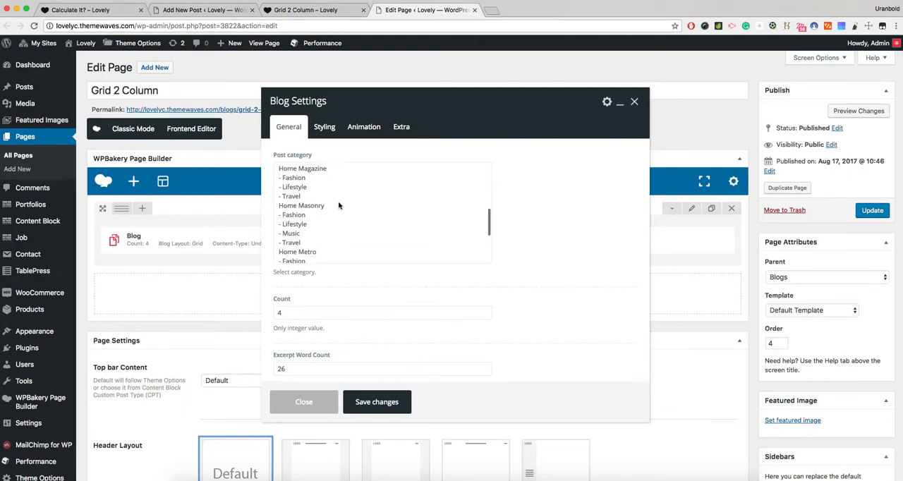
{"action": "scroll", "coordinate": [339, 205], "scroll_direction": "down", "scroll_amount": 5}
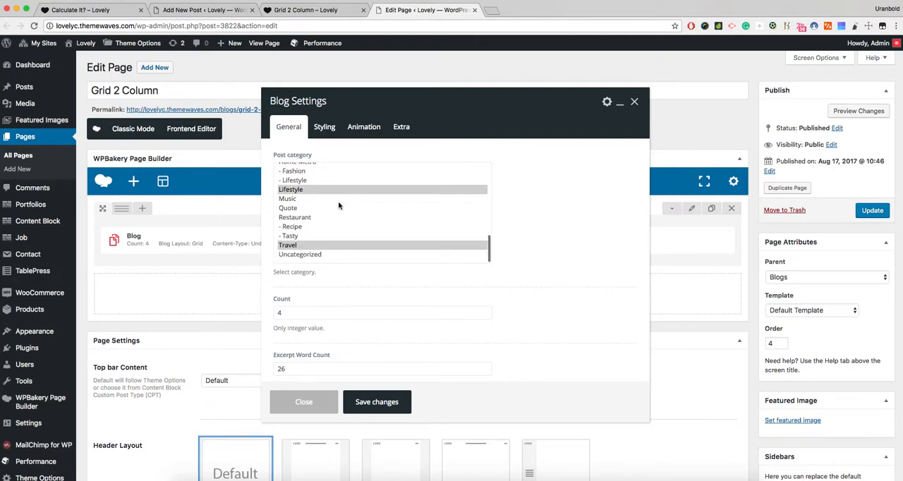
- Review the Blog element's post category, count, excerpt word count and Blog Layout options, keeping the Grid layout
{"action": "scroll", "coordinate": [339, 205], "scroll_direction": "up", "scroll_amount": 6}
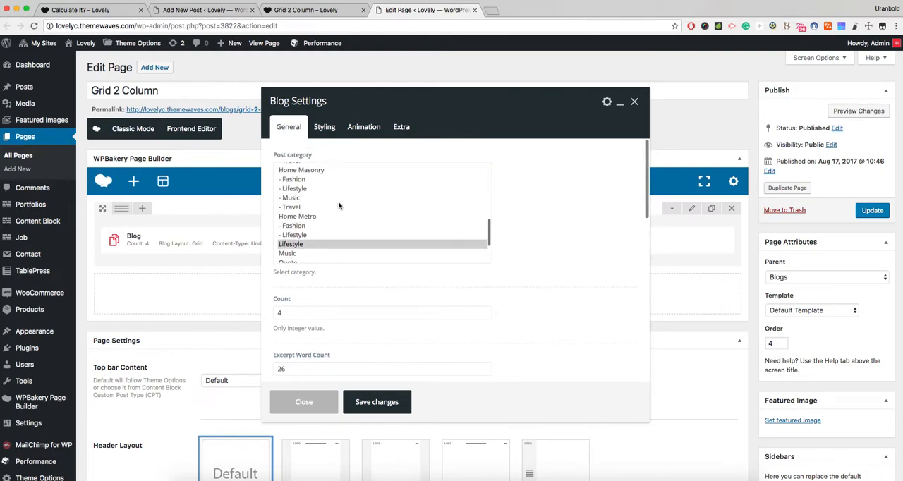
{"action": "scroll", "coordinate": [339, 205], "scroll_direction": "down", "scroll_amount": 8}
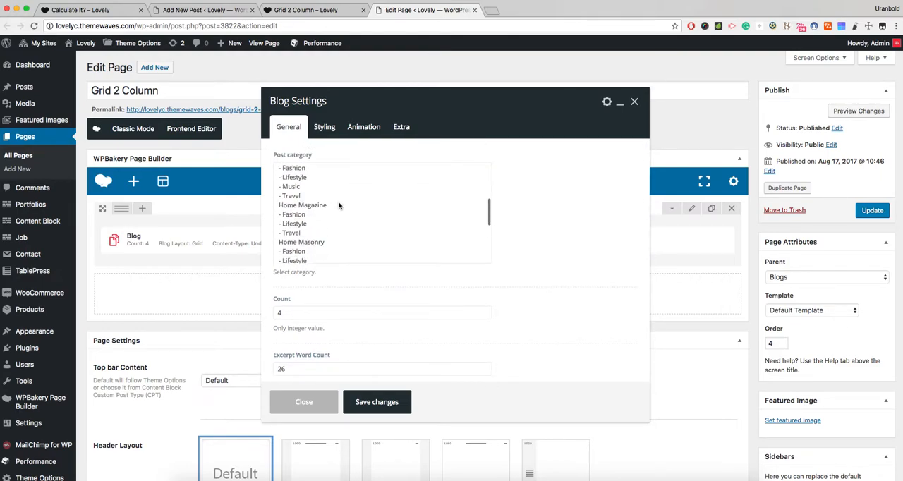
{"action": "scroll", "coordinate": [339, 205], "scroll_direction": "down", "scroll_amount": 4}
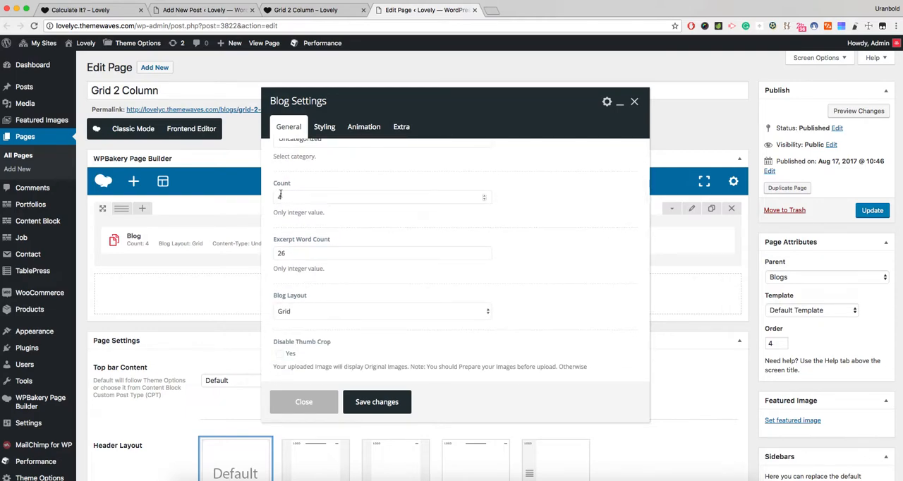
{"action": "scroll", "coordinate": [317, 232], "scroll_direction": "down", "scroll_amount": 2}
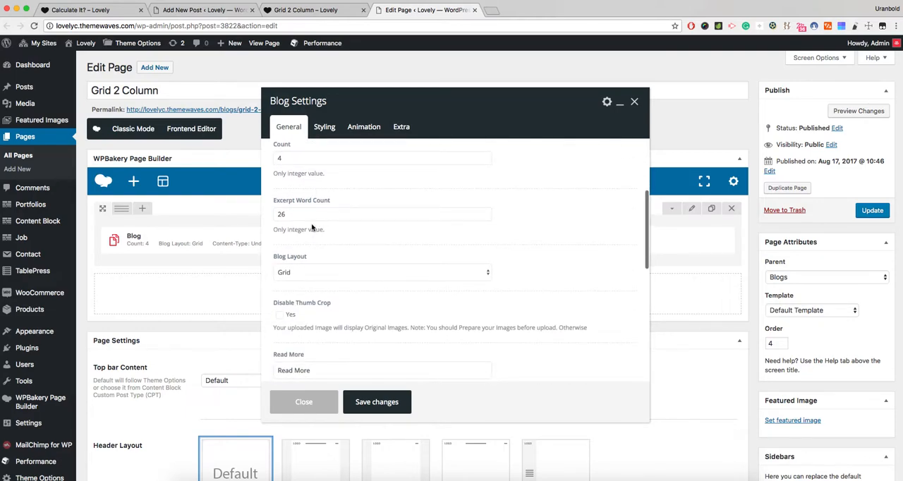
{"action": "scroll", "coordinate": [313, 241], "scroll_direction": "down", "scroll_amount": 4}
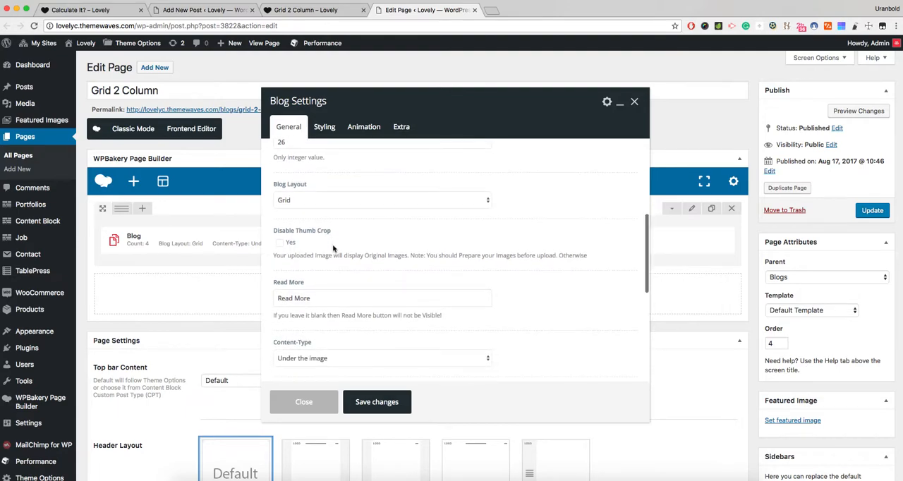
{"action": "left_click", "coordinate": [298, 200]}
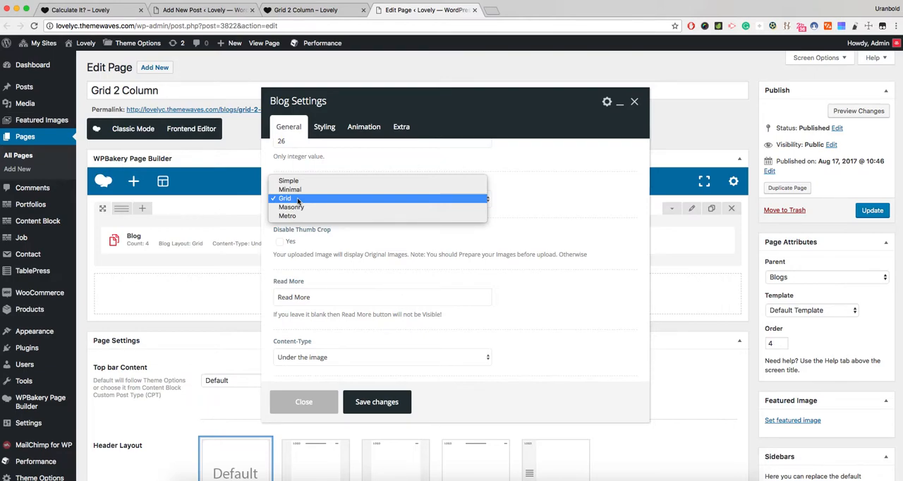
{"action": "left_click", "coordinate": [298, 200]}
- Compare the blog types in the Grid 2 Column page's Blogs menu with the Blog element's layout options, keeping Grid
{"action": "left_click", "coordinate": [307, 11]}
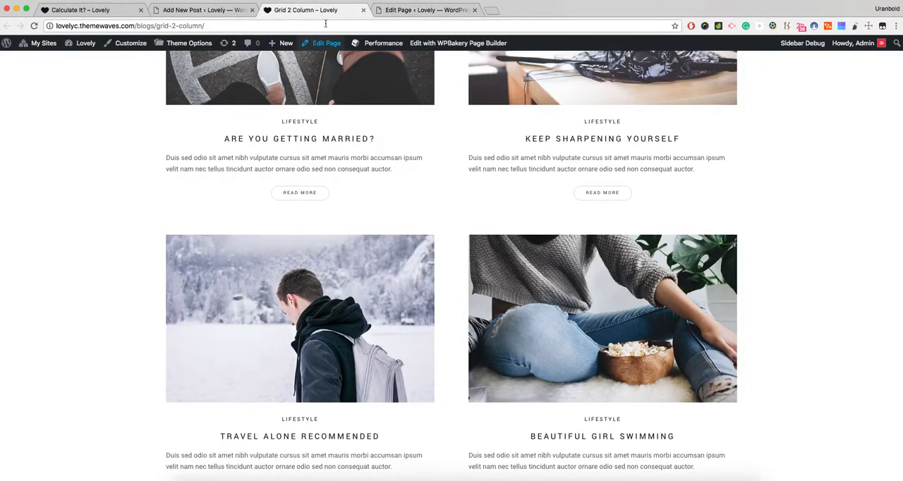
{"action": "scroll", "coordinate": [516, 210], "scroll_direction": "up", "scroll_amount": 6}
{"action": "mouse_move", "coordinate": [478, 68]}
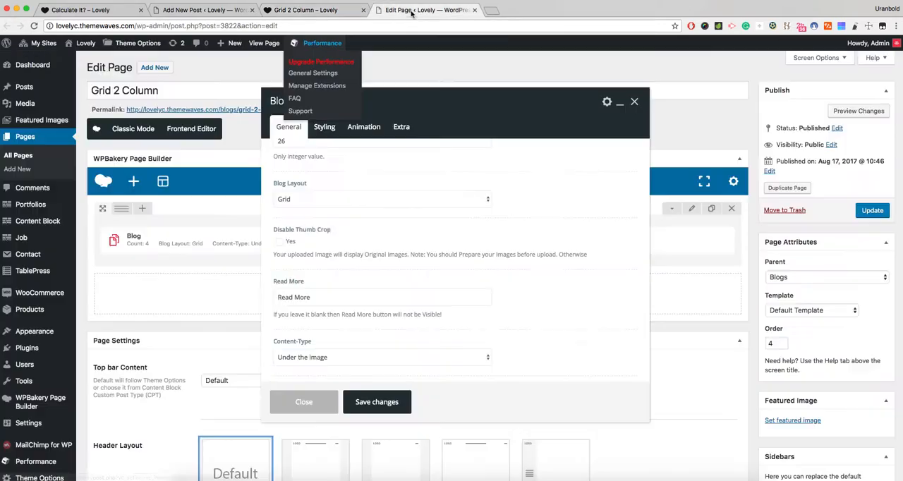
{"action": "left_click", "coordinate": [427, 10]}
{"action": "scroll", "coordinate": [379, 200], "scroll_direction": "down", "scroll_amount": 1}
{"action": "left_click", "coordinate": [342, 167]}
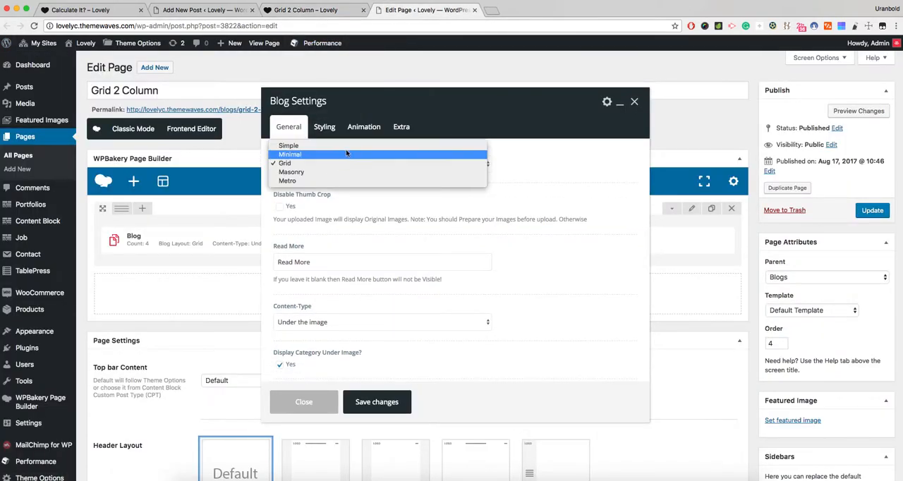
{"action": "left_click", "coordinate": [521, 165]}
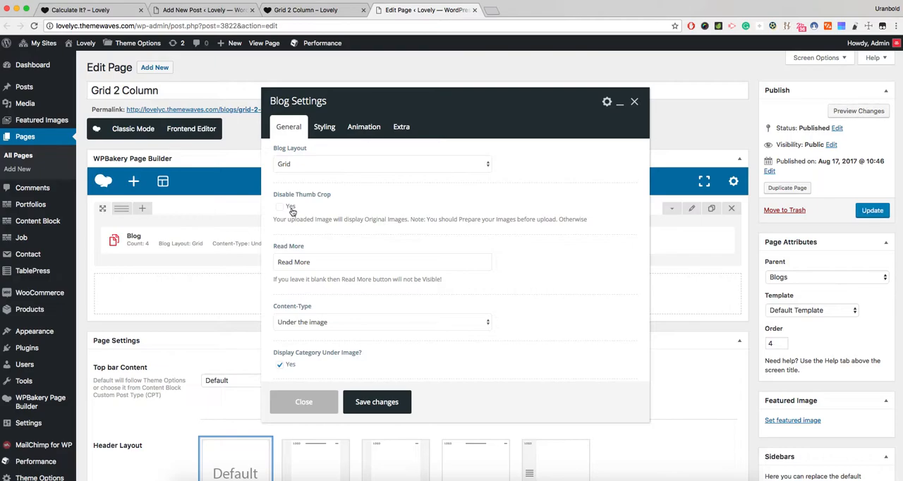
- Examine the post thumbnails on the Grid 2 Column page to see how the Disable Thumb Crop setting applies
{"action": "left_click", "coordinate": [303, 10]}
{"action": "scroll", "coordinate": [281, 185], "scroll_direction": "down", "scroll_amount": 3}
{"action": "scroll", "coordinate": [281, 184], "scroll_direction": "down", "scroll_amount": 2}
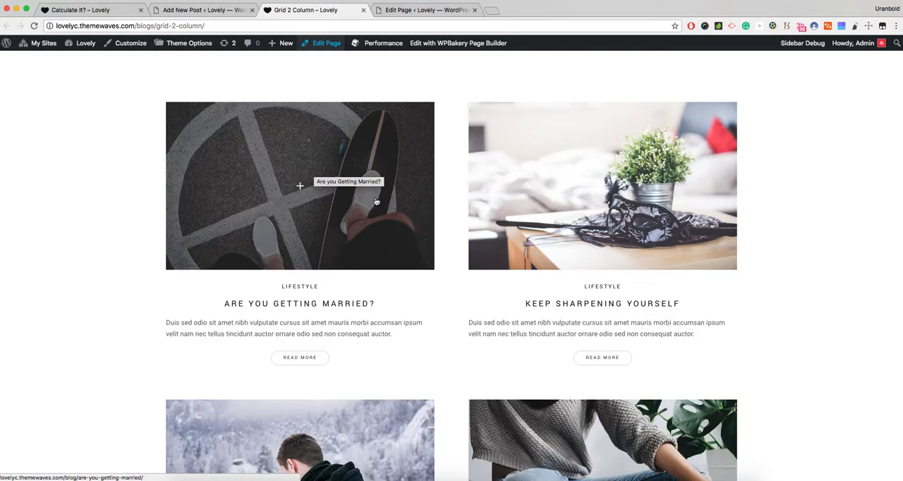
{"action": "scroll", "coordinate": [376, 202], "scroll_direction": "down", "scroll_amount": 1}
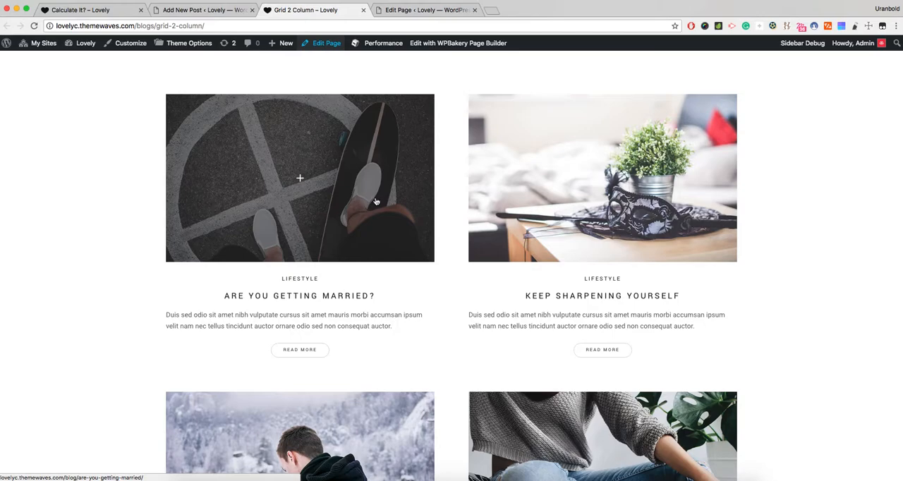
- Return to the Blog settings and check the Content-Type options, keeping Under the image
{"action": "left_click", "coordinate": [424, 10]}
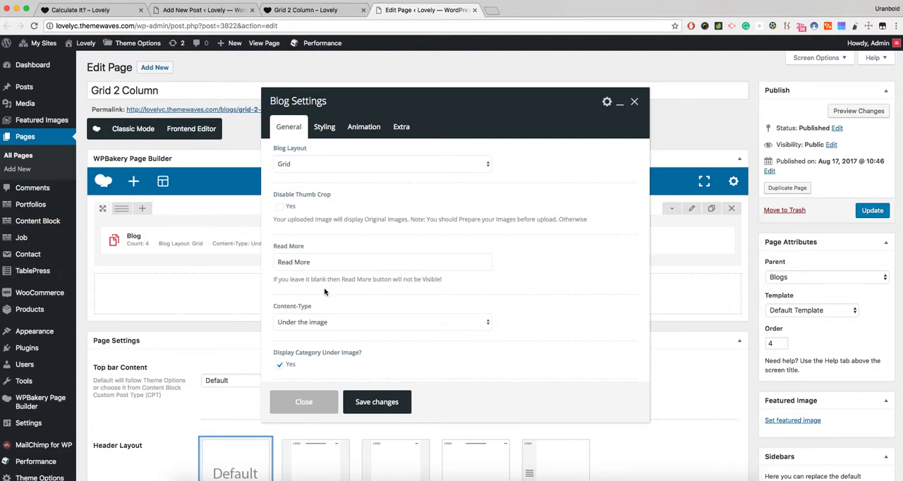
{"action": "scroll", "coordinate": [324, 291], "scroll_direction": "down", "scroll_amount": 2}
{"action": "left_click", "coordinate": [317, 259]}
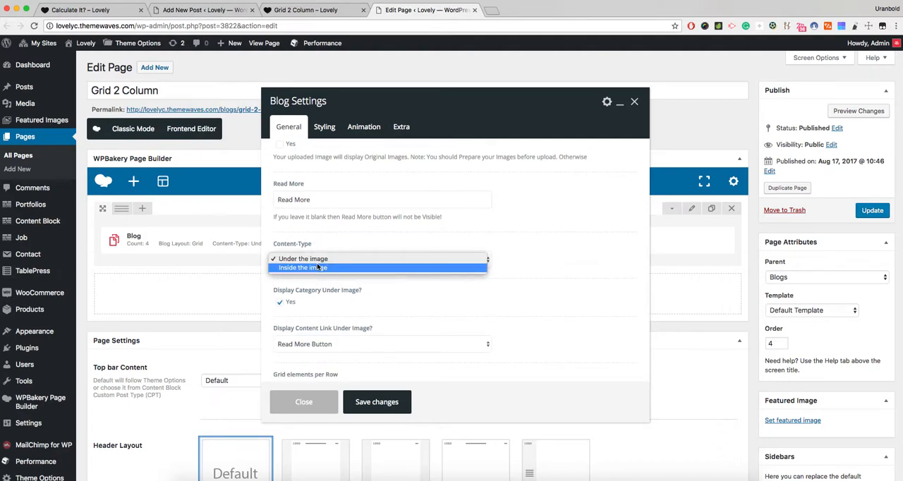
{"action": "left_click", "coordinate": [321, 260]}
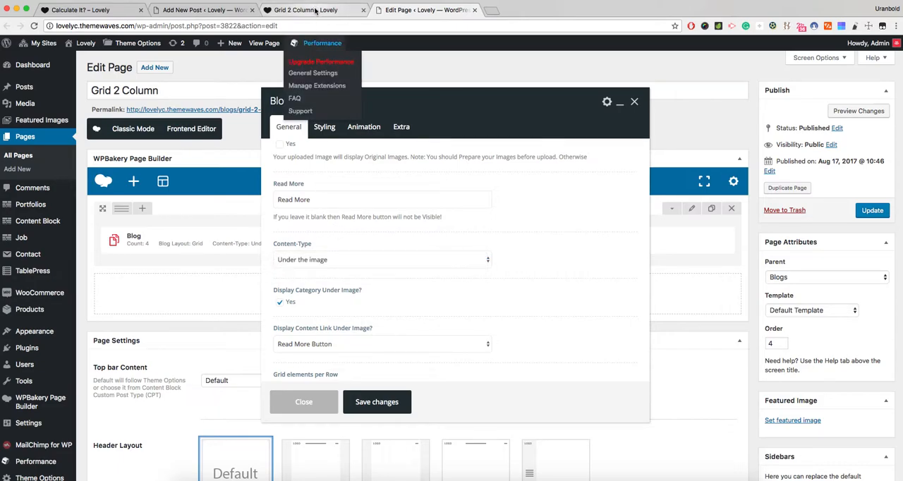
- From the Grid 2 Column page, open the Inside Image 2 Column demo pages for Layout 1 and Layout 2 in new tabs
{"action": "left_click", "coordinate": [315, 11]}
{"action": "scroll", "coordinate": [468, 99], "scroll_direction": "up", "scroll_amount": 5}
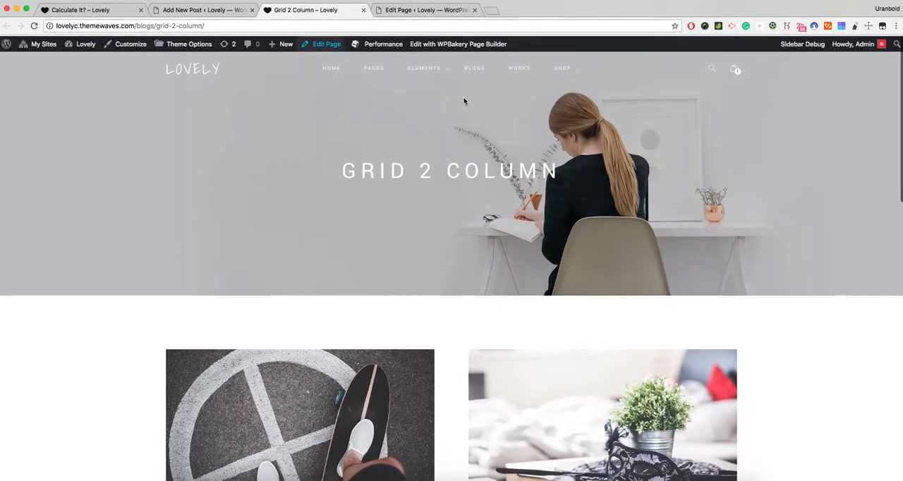
{"action": "mouse_move", "coordinate": [476, 69]}
{"action": "mouse_move", "coordinate": [486, 101]}
{"action": "mouse_move", "coordinate": [602, 103]}
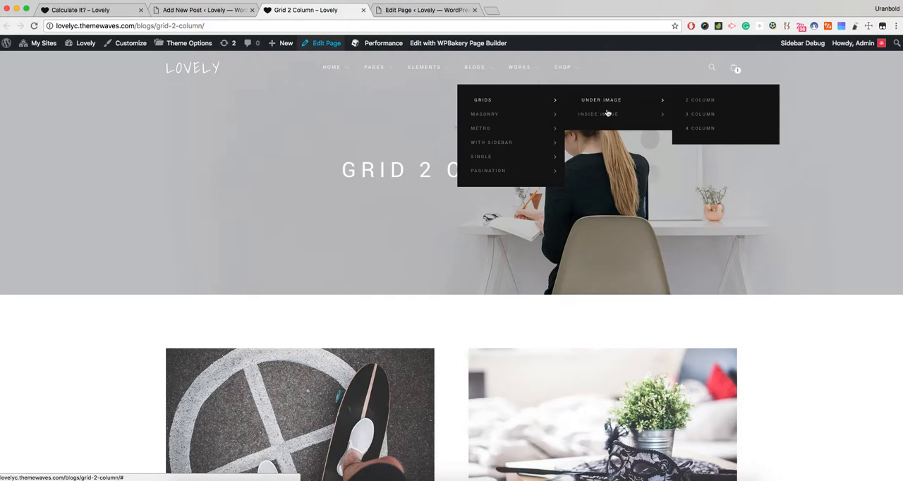
{"action": "mouse_move", "coordinate": [702, 115]}
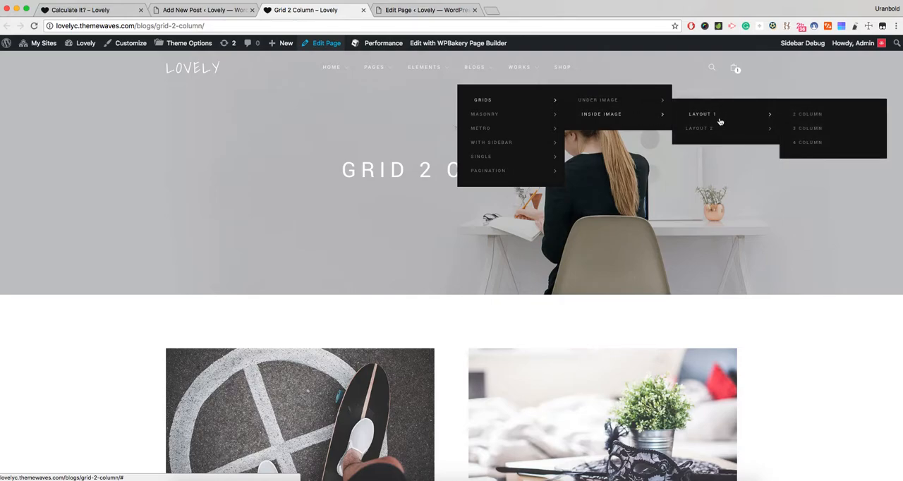
{"action": "left_click", "coordinate": [811, 114], "text": "super"}
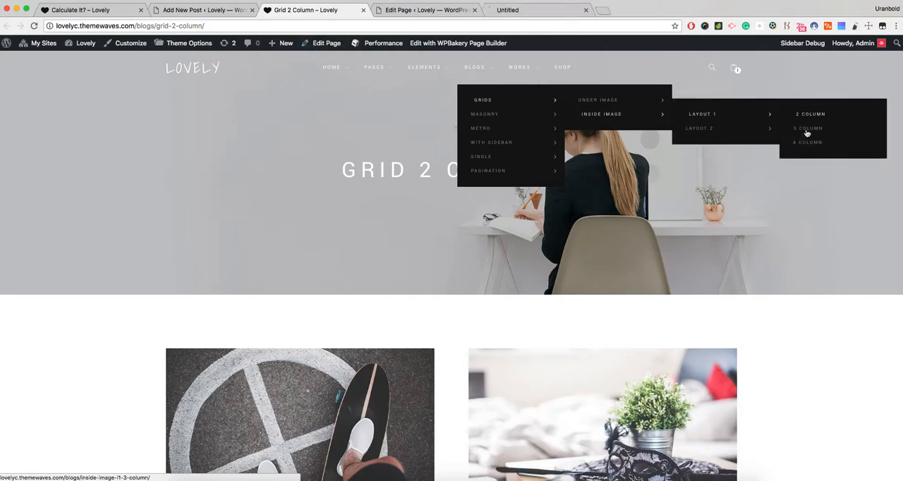
{"action": "left_click", "coordinate": [811, 128], "text": "super"}
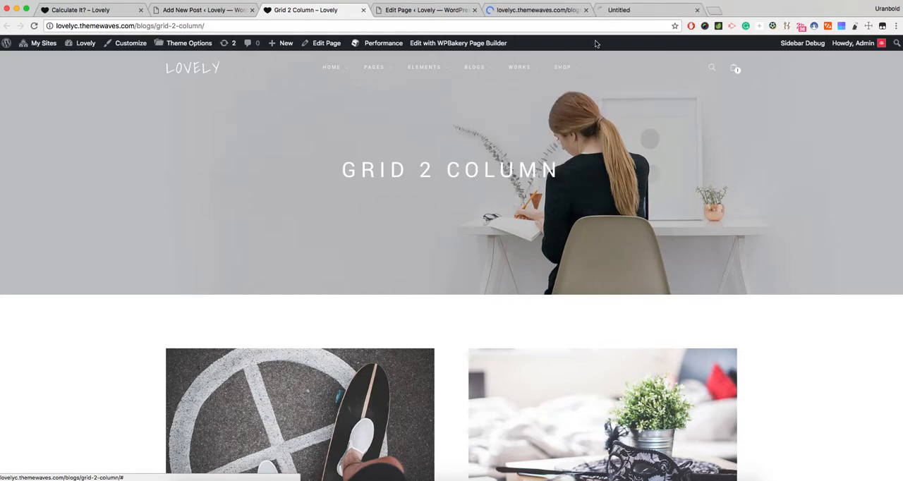
- Examine how the Layout 1 inside-image 2 Column page displays its posts
{"action": "left_click", "coordinate": [557, 14]}
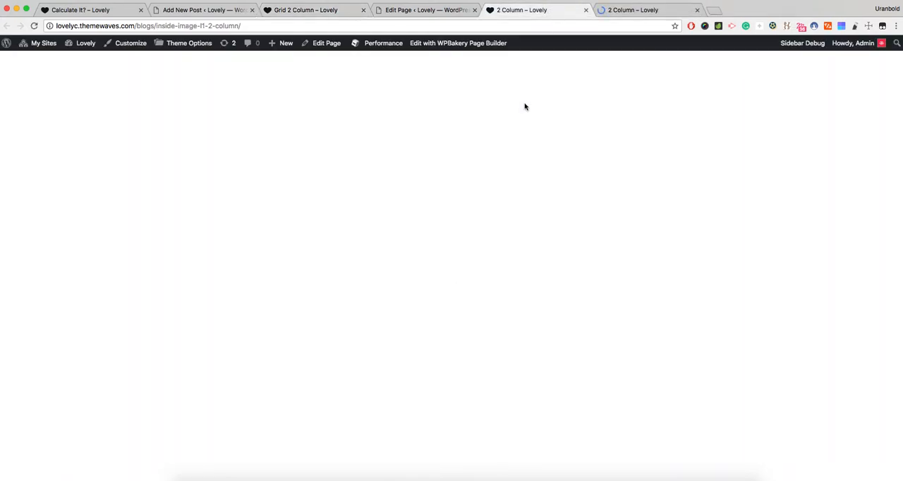
{"action": "scroll", "coordinate": [456, 181], "scroll_direction": "down", "scroll_amount": 4}
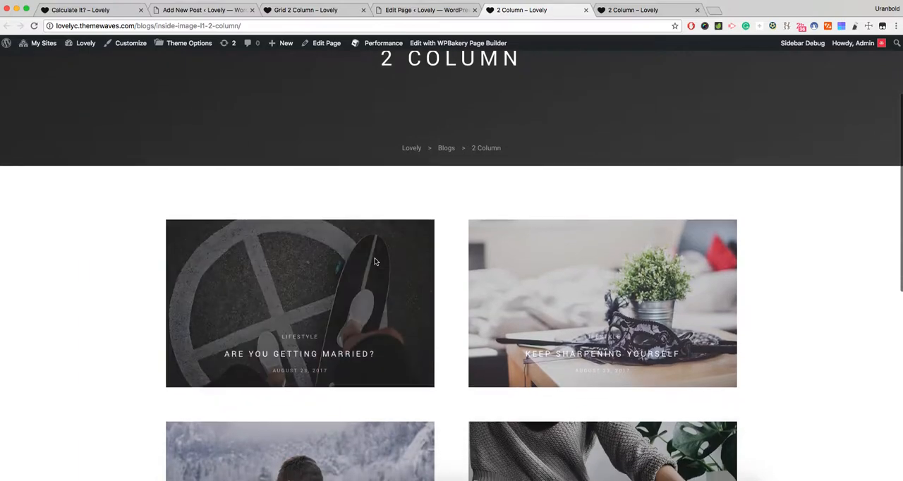
{"action": "scroll", "coordinate": [468, 257], "scroll_direction": "down", "scroll_amount": 4}
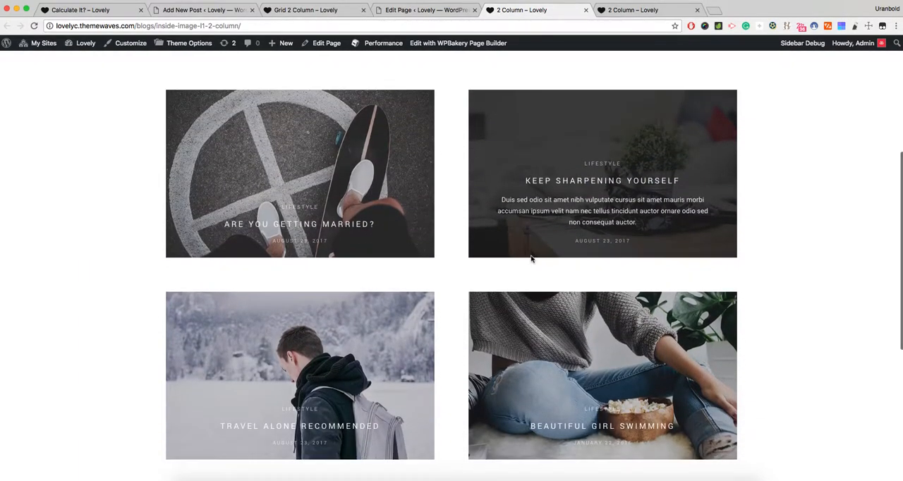
{"action": "scroll", "coordinate": [531, 259], "scroll_direction": "down", "scroll_amount": 5}
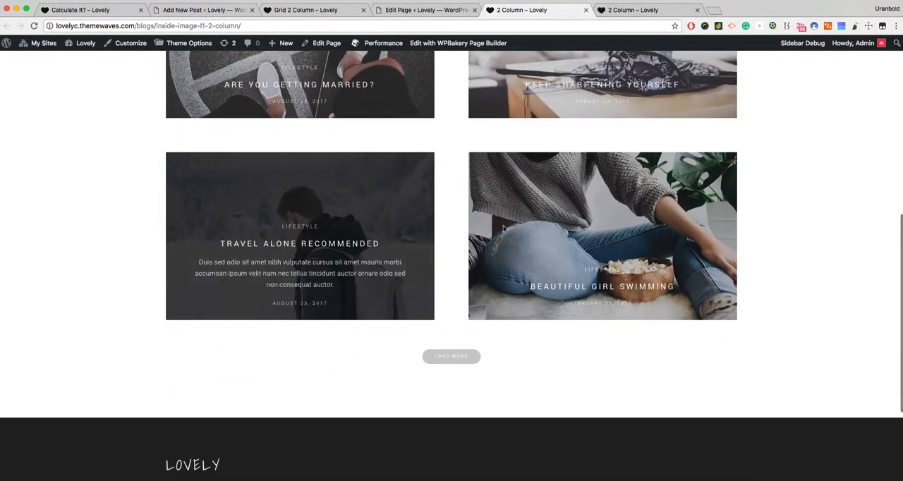
- Examine the post grid on the Layout 2 inside-image 2 Column page
{"action": "left_click", "coordinate": [631, 10]}
{"action": "scroll", "coordinate": [345, 202], "scroll_direction": "down", "scroll_amount": 5}
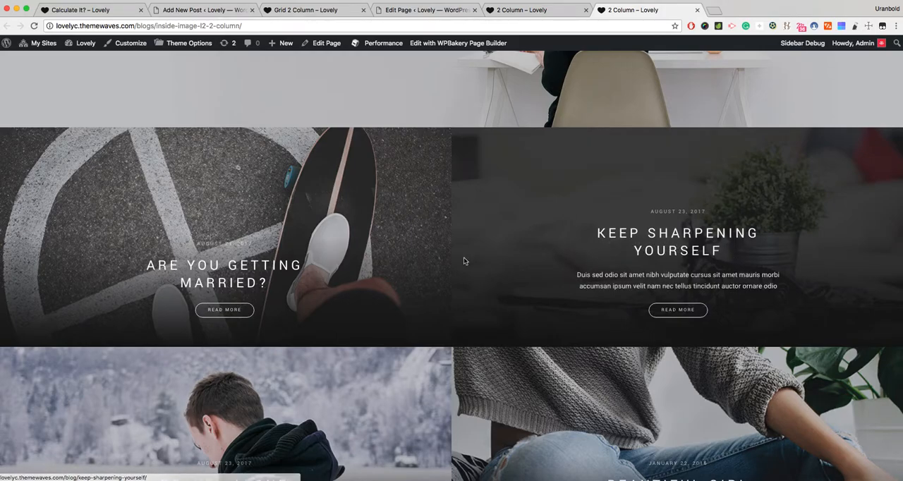
{"action": "scroll", "coordinate": [437, 261], "scroll_direction": "down", "scroll_amount": 5}
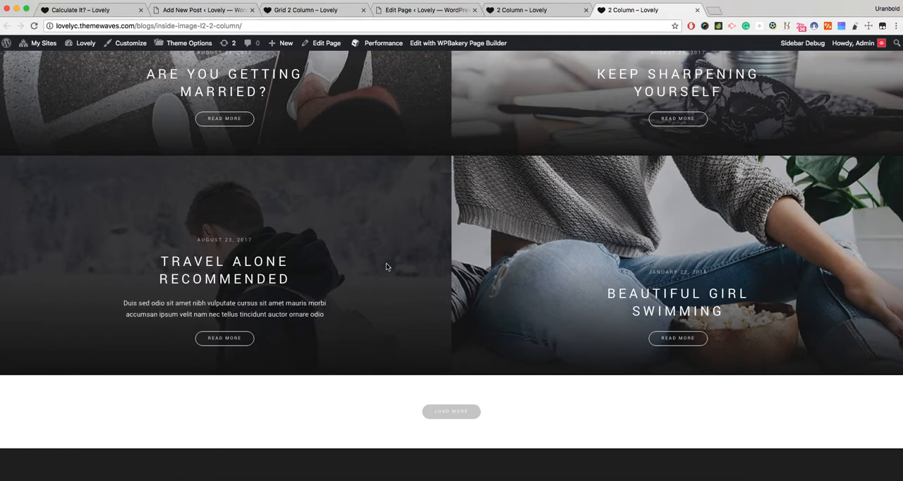
{"action": "scroll", "coordinate": [386, 267], "scroll_direction": "up", "scroll_amount": 3}
{"action": "scroll", "coordinate": [386, 266], "scroll_direction": "up", "scroll_amount": 3}
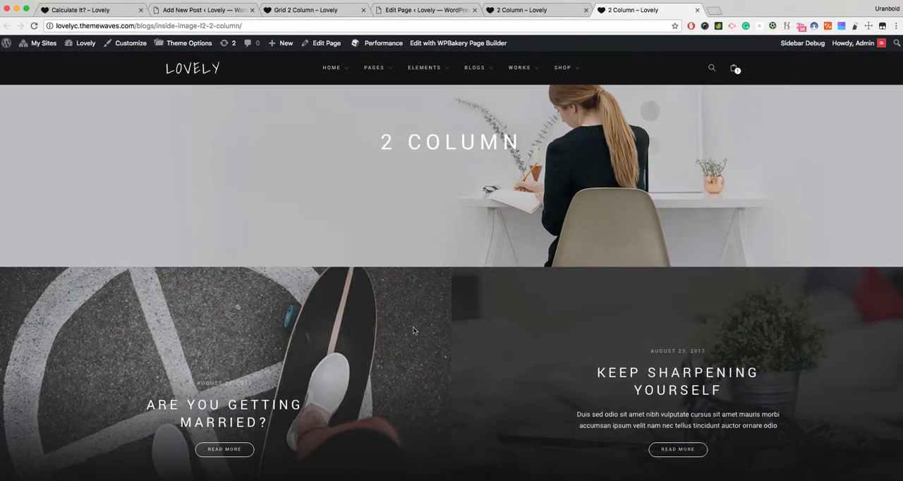
{"action": "scroll", "coordinate": [376, 325], "scroll_direction": "down", "scroll_amount": 1}
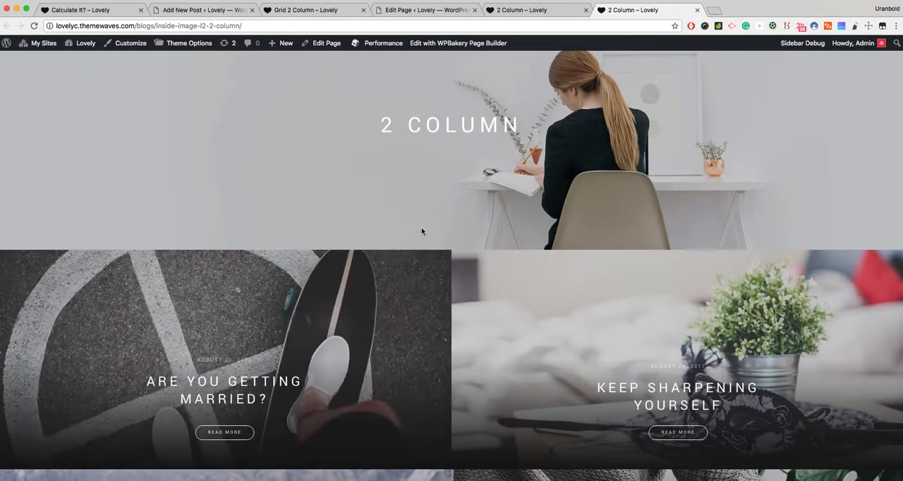
- Return to the Blog settings and check the grid elements per row and content link options, keeping 2 Columns and Read More Button
{"action": "left_click", "coordinate": [426, 10]}
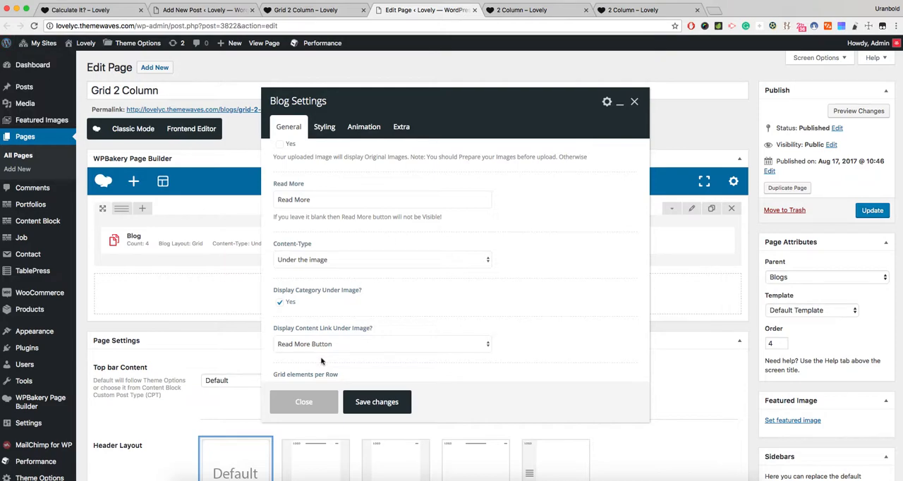
{"action": "scroll", "coordinate": [341, 364], "scroll_direction": "down", "scroll_amount": 3}
{"action": "scroll", "coordinate": [341, 365], "scroll_direction": "down", "scroll_amount": 5}
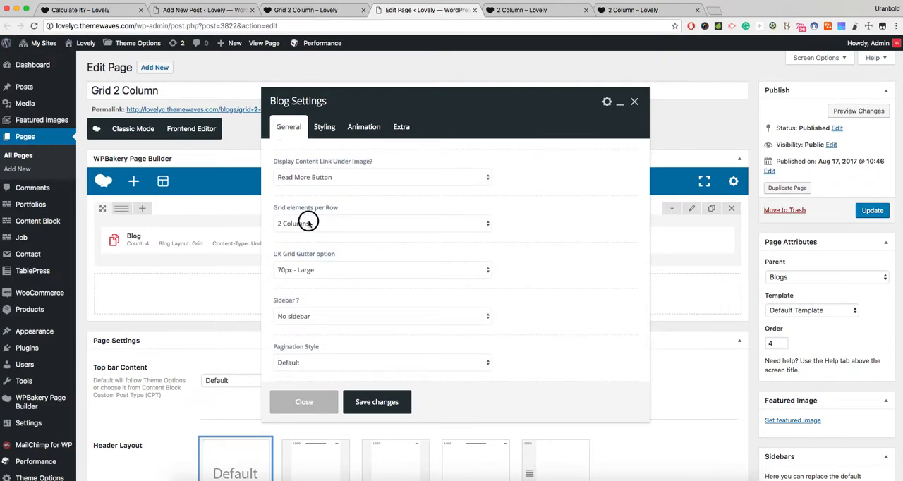
{"action": "left_click", "coordinate": [312, 225]}
{"action": "left_click", "coordinate": [319, 219]}
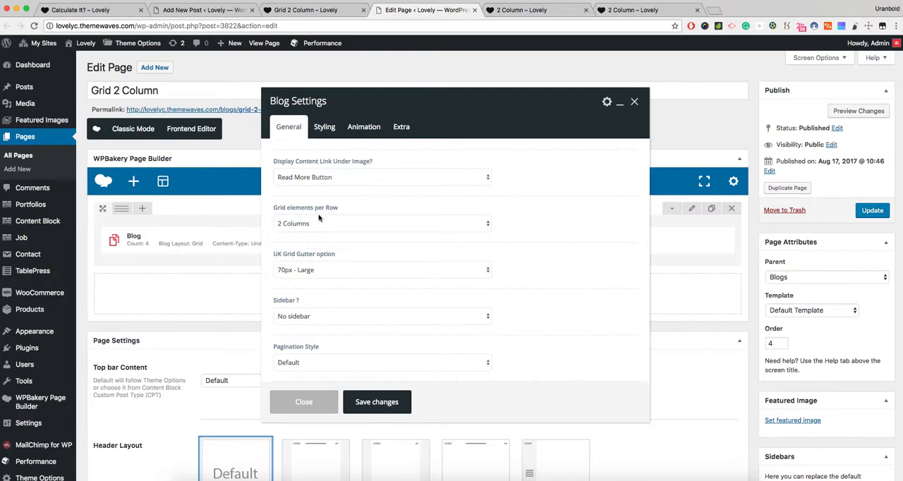
{"action": "left_click", "coordinate": [338, 180]}
{"action": "left_click", "coordinate": [337, 177]}
{"action": "scroll", "coordinate": [328, 267], "scroll_direction": "down", "scroll_amount": 1}
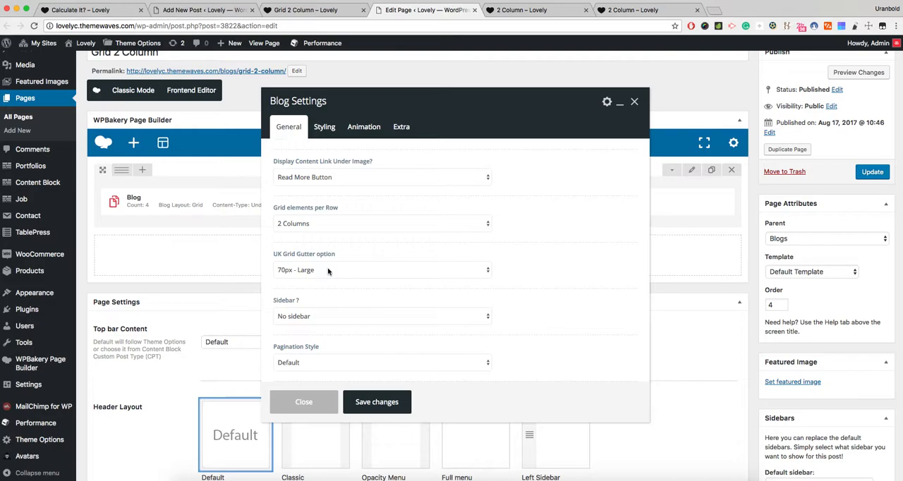
- Examine the gutter between the posts on the Grid 2 Column page
{"action": "left_click", "coordinate": [310, 10]}
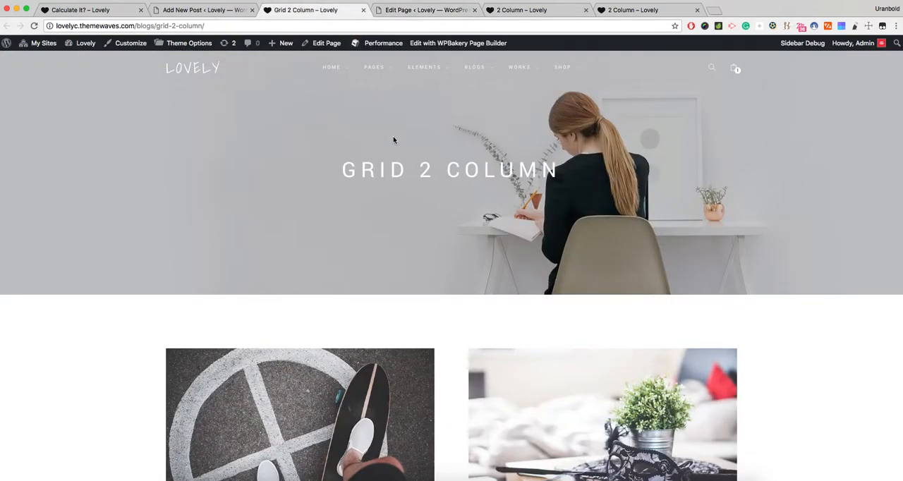
{"action": "scroll", "coordinate": [427, 226], "scroll_direction": "down", "scroll_amount": 5}
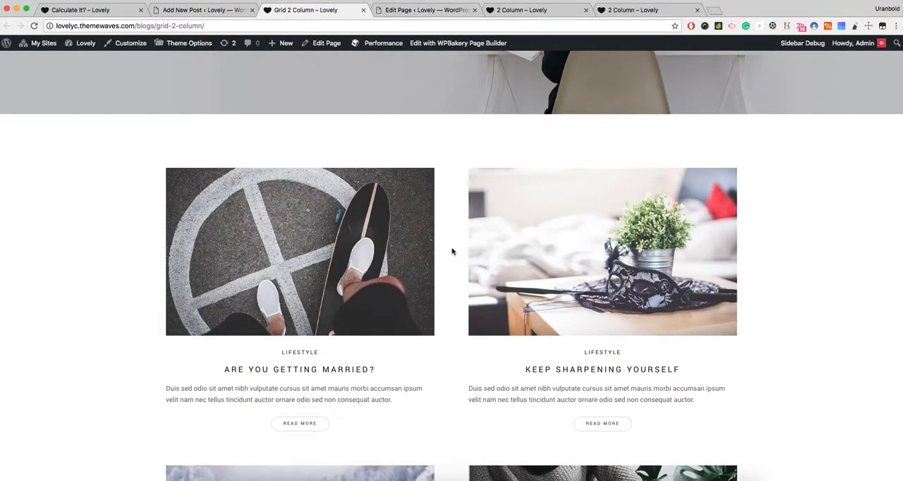
{"action": "scroll", "coordinate": [451, 250], "scroll_direction": "down", "scroll_amount": 4}
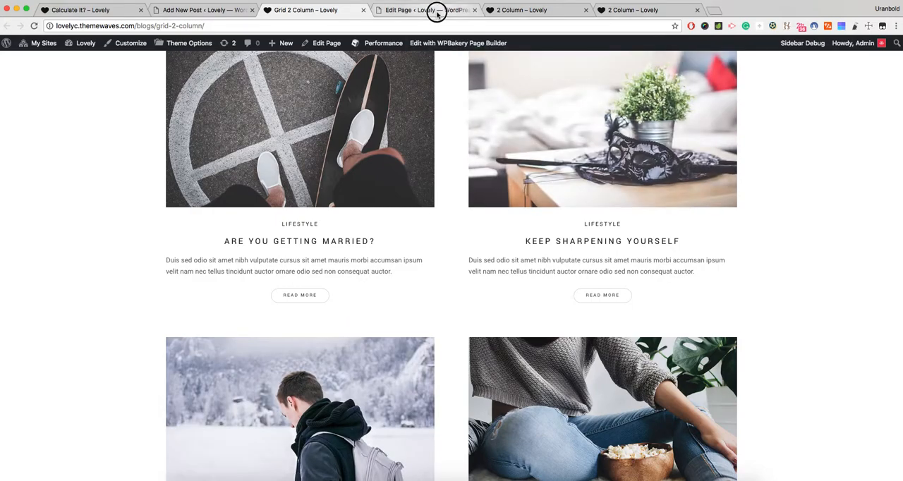
- Return to the Grid 2 Column page's Blog settings and check the gutter and sidebar options, keeping 70px - Large and No sidebar
{"action": "left_click", "coordinate": [395, 10]}
{"action": "left_click", "coordinate": [327, 270]}
{"action": "left_click", "coordinate": [326, 273]}
{"action": "left_click", "coordinate": [319, 317]}
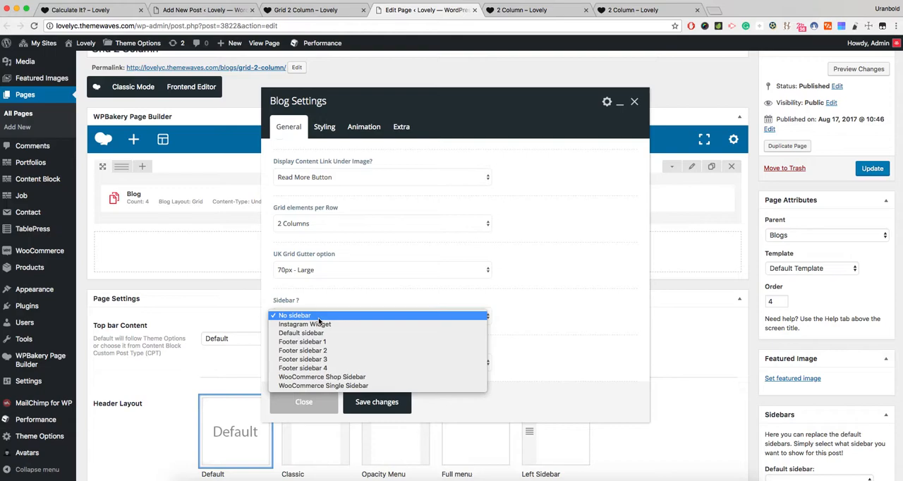
{"action": "left_click", "coordinate": [338, 302]}
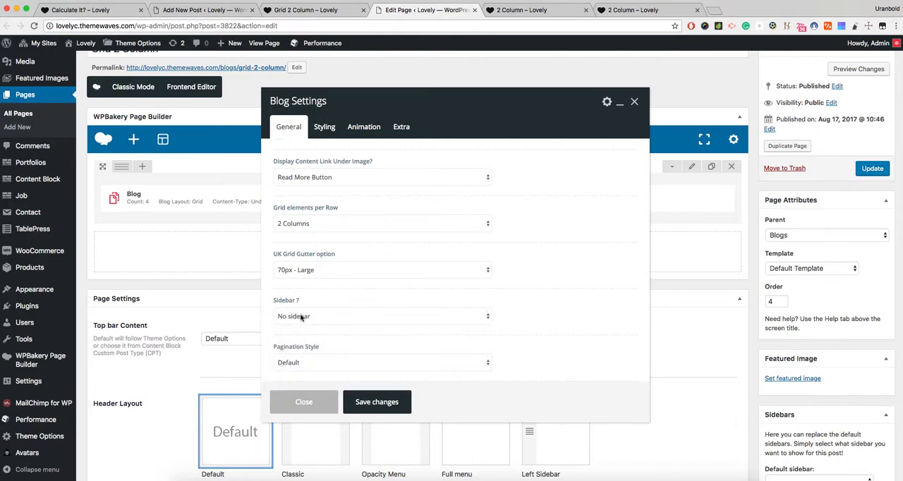
- Check the pagination style options, keeping Default, and close the Blog settings without saving
{"action": "left_click", "coordinate": [311, 361]}
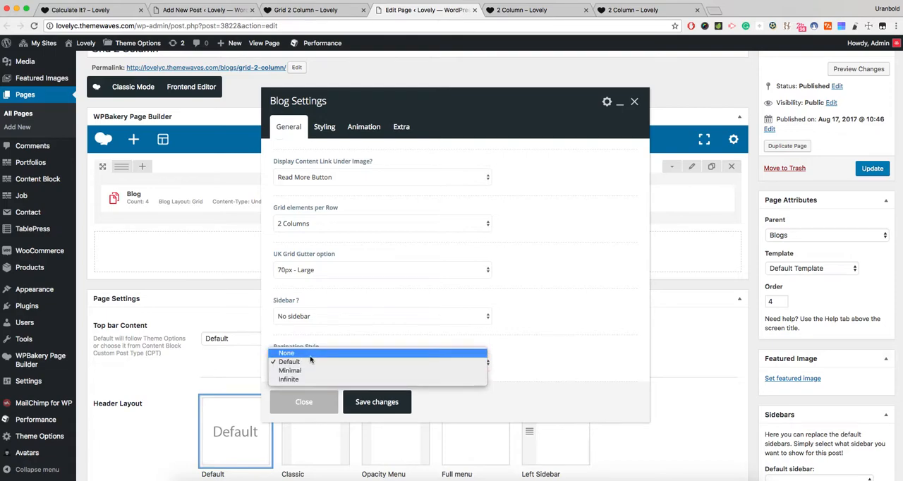
{"action": "left_click", "coordinate": [328, 346]}
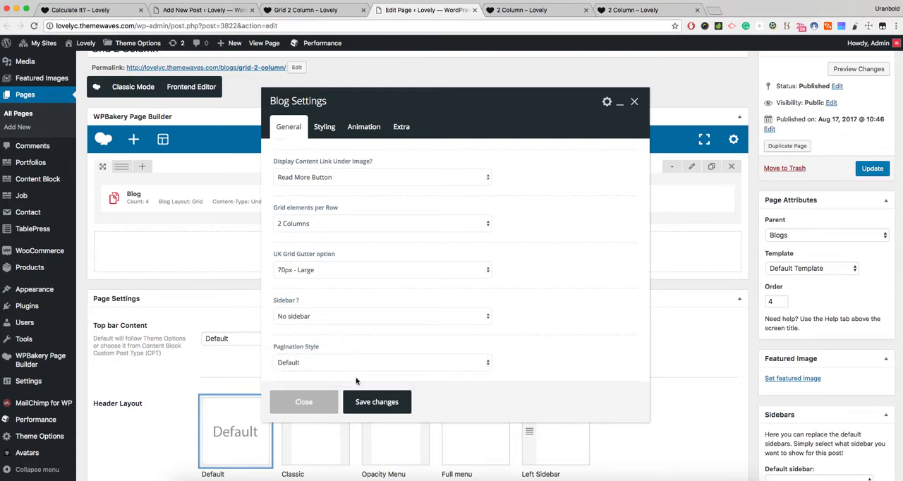
{"action": "left_click", "coordinate": [323, 404]}
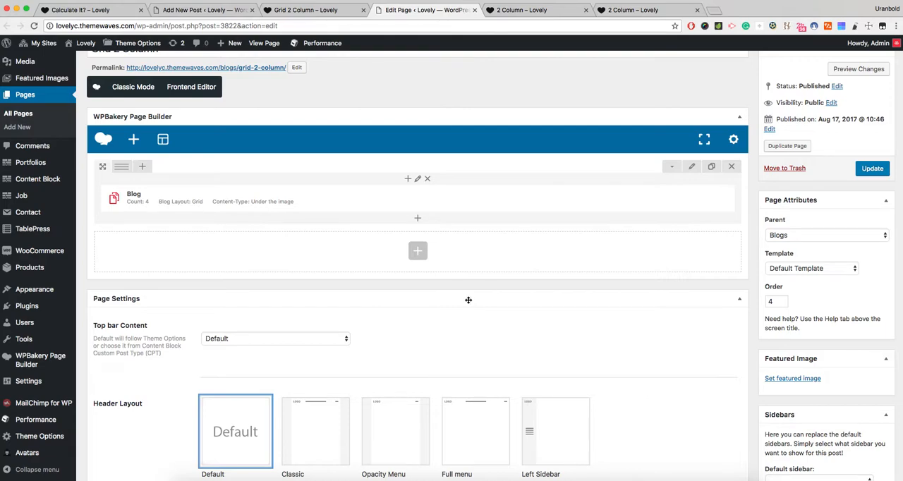
- Open the list of elements that can be added below the Blog row and look through the post-related ones
{"action": "left_click", "coordinate": [418, 250]}
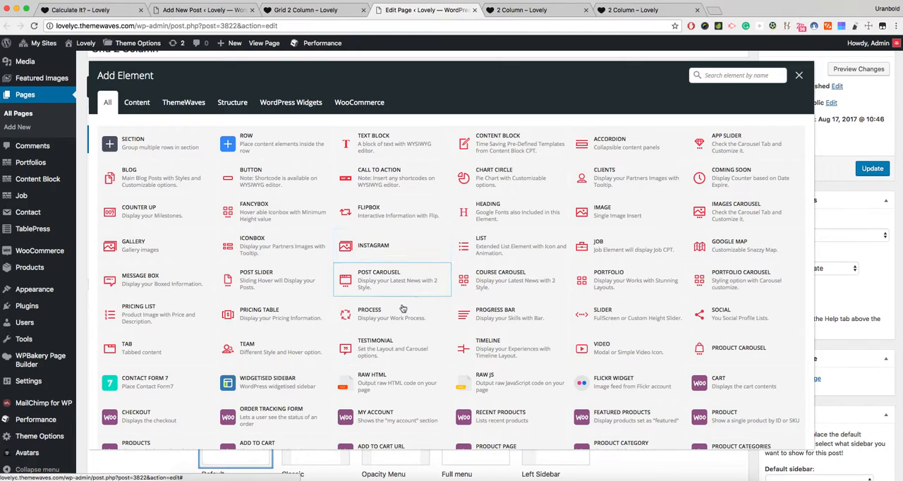
{"action": "scroll", "coordinate": [402, 308], "scroll_direction": "down", "scroll_amount": 1}
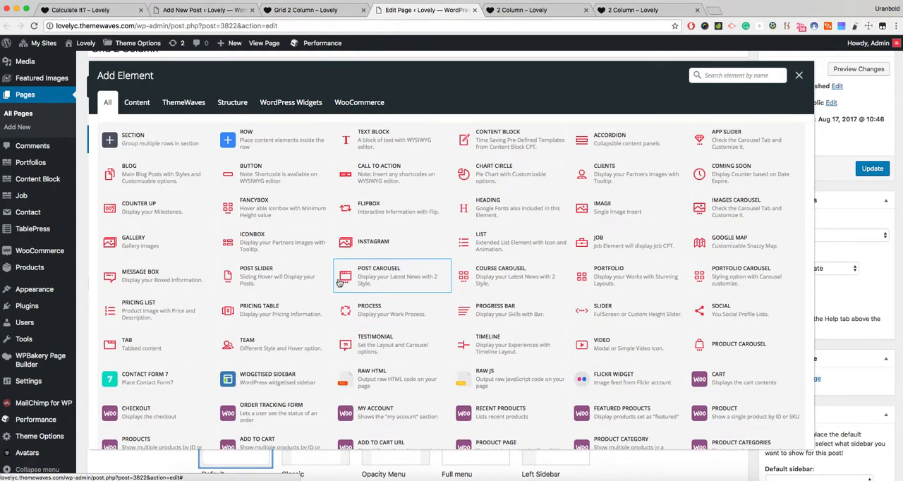